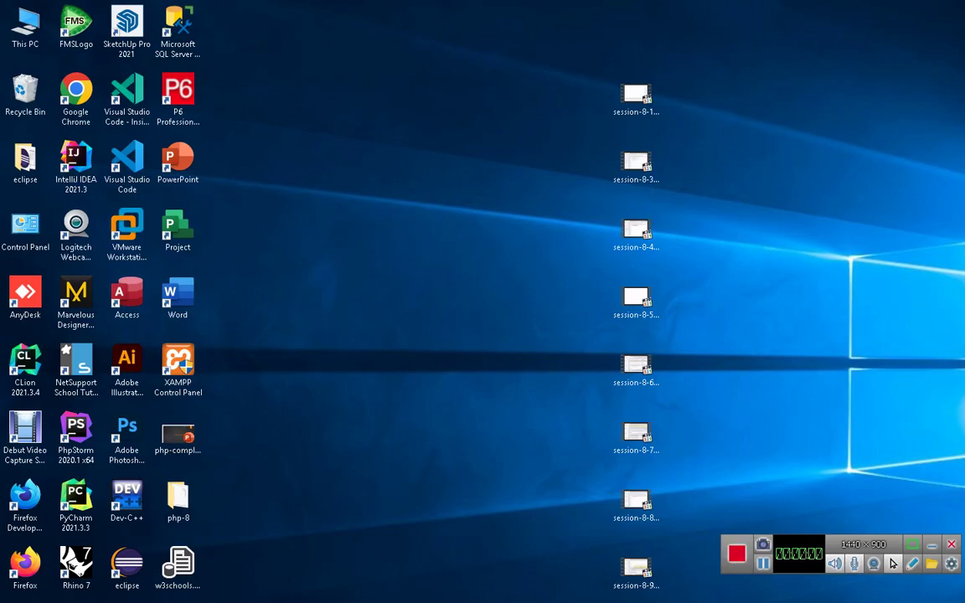
Page the PowerPoint lesson past the ORDER BY slides to slide 250 on IS NULL, then go back to phpMyAdmin.
key("alt+Tab")
key("Down")
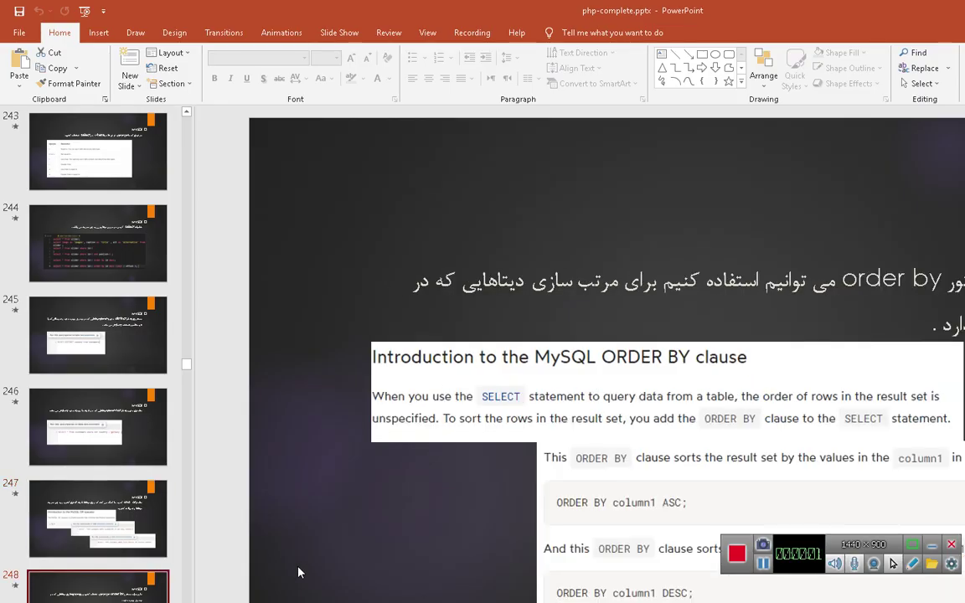
left_click(932, 545)
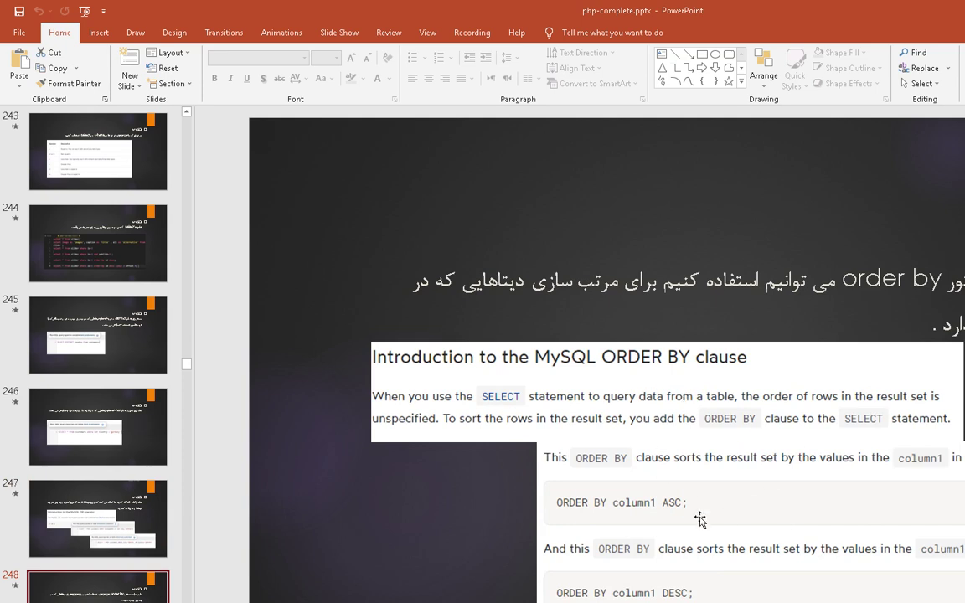
key("Down")
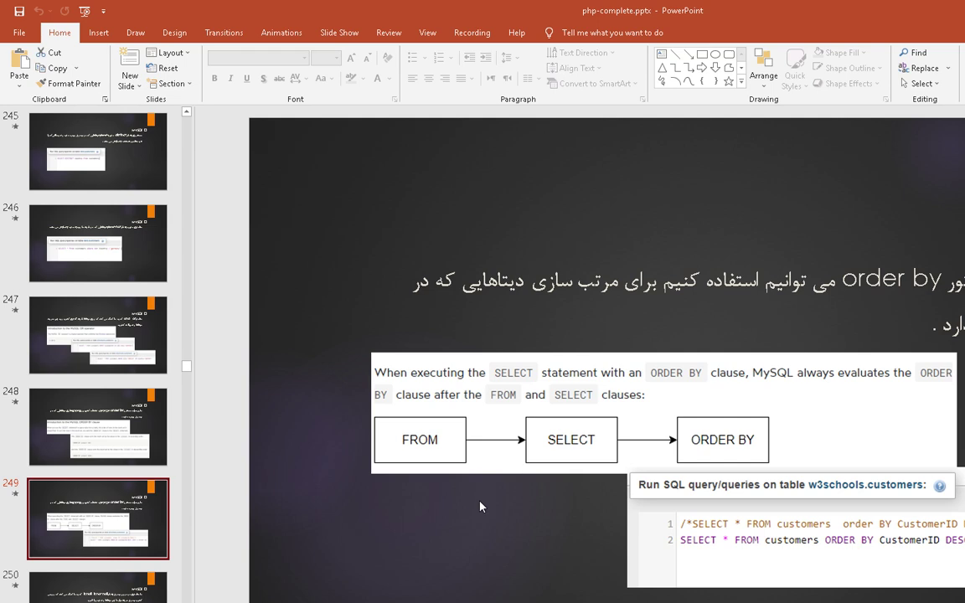
key("Page_Down")
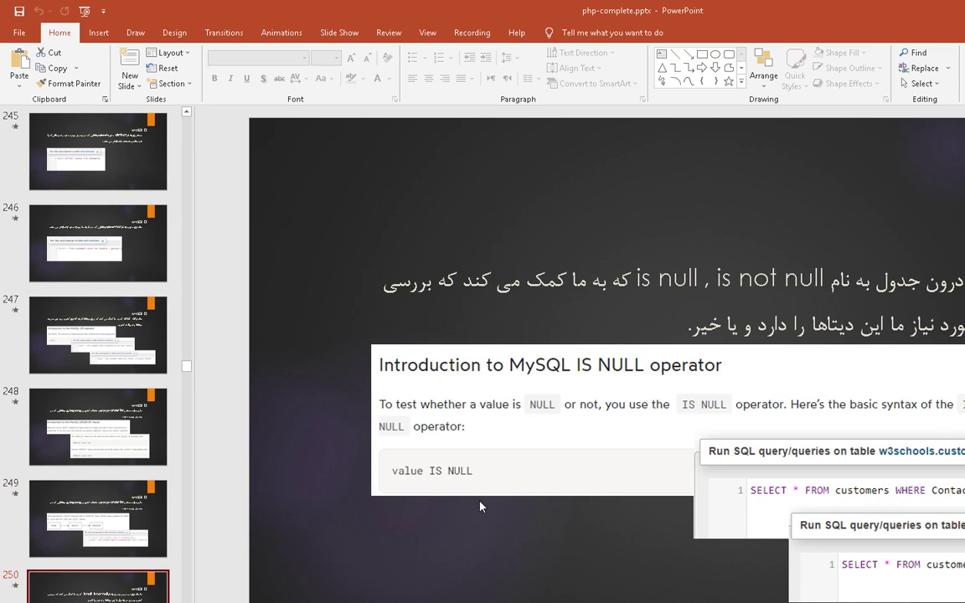
key("alt+Tab")
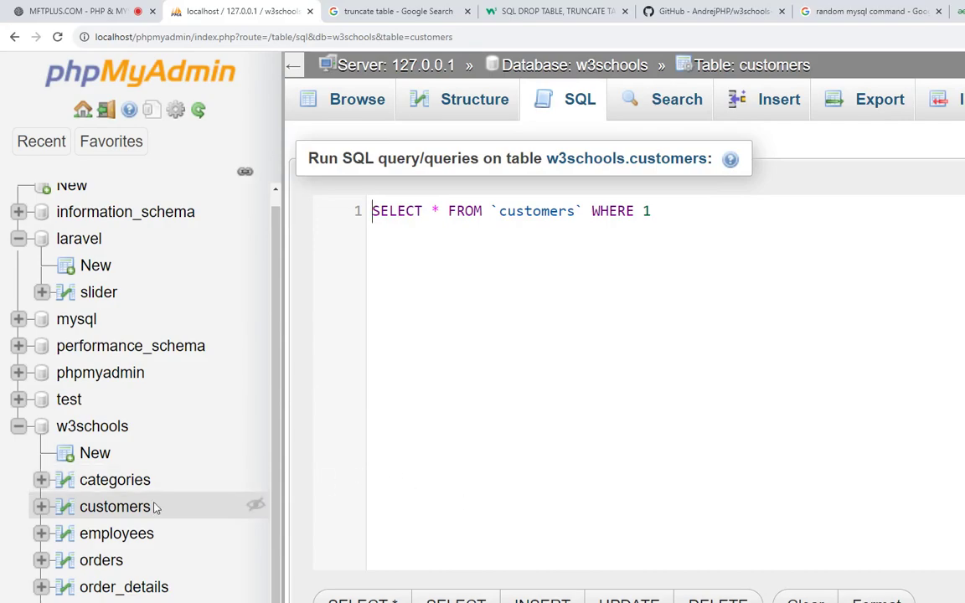
Browse the rows of the customers, categories, employees and orders tables.
left_click(149, 507)
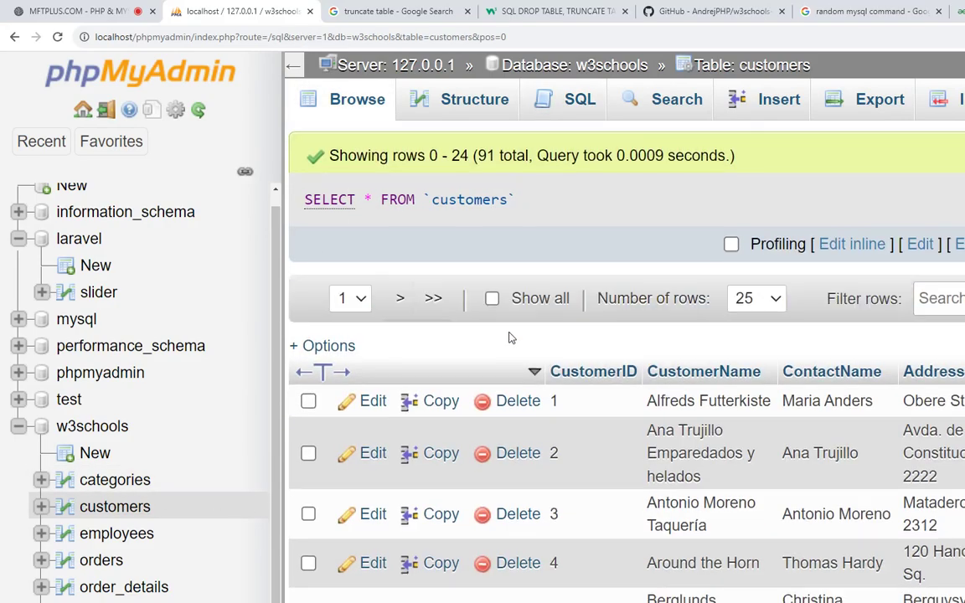
scroll(513, 338, "down", 5)
scroll(486, 352, "up", 5)
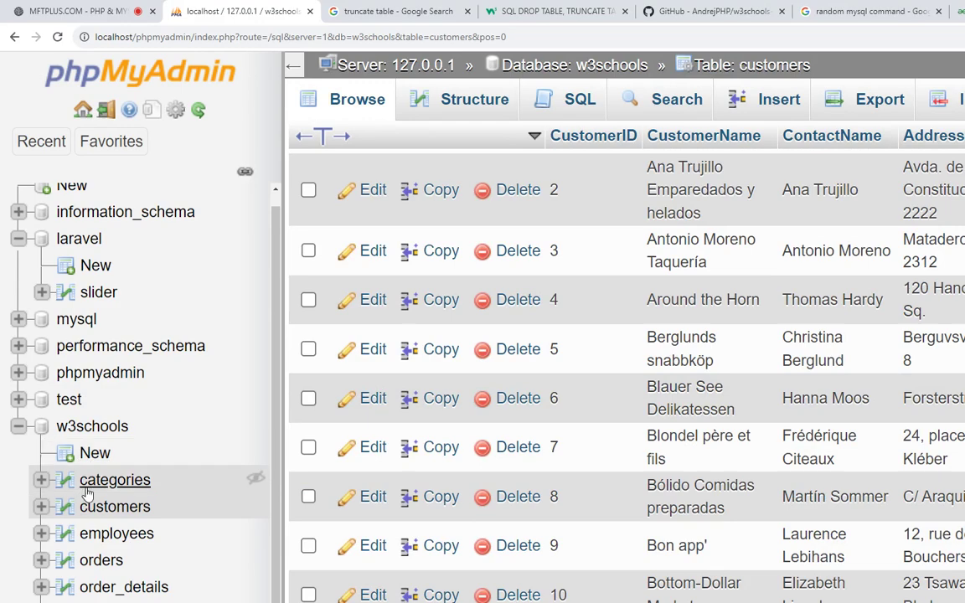
left_click(92, 480)
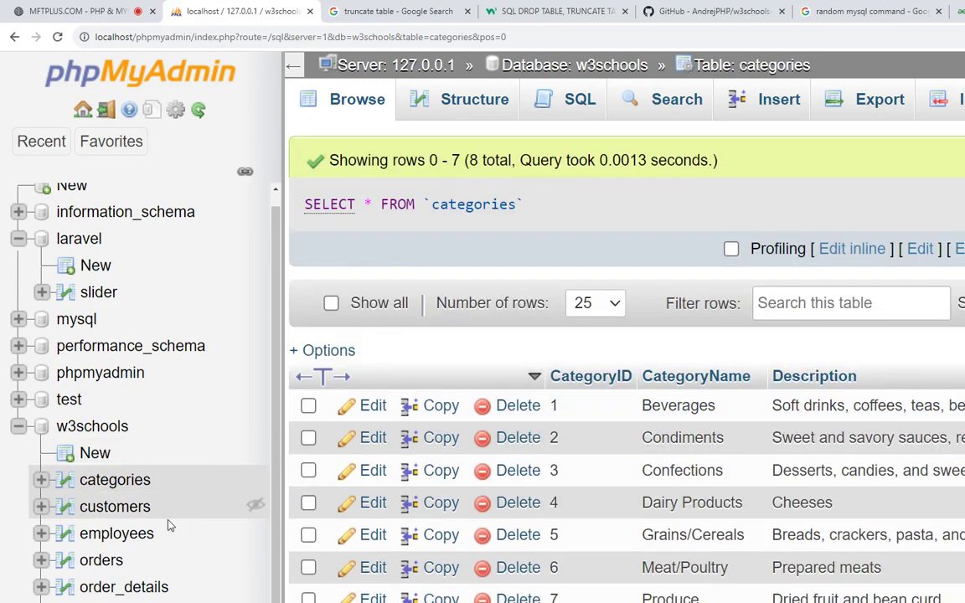
left_click(122, 533)
scroll(797, 448, "down", 5)
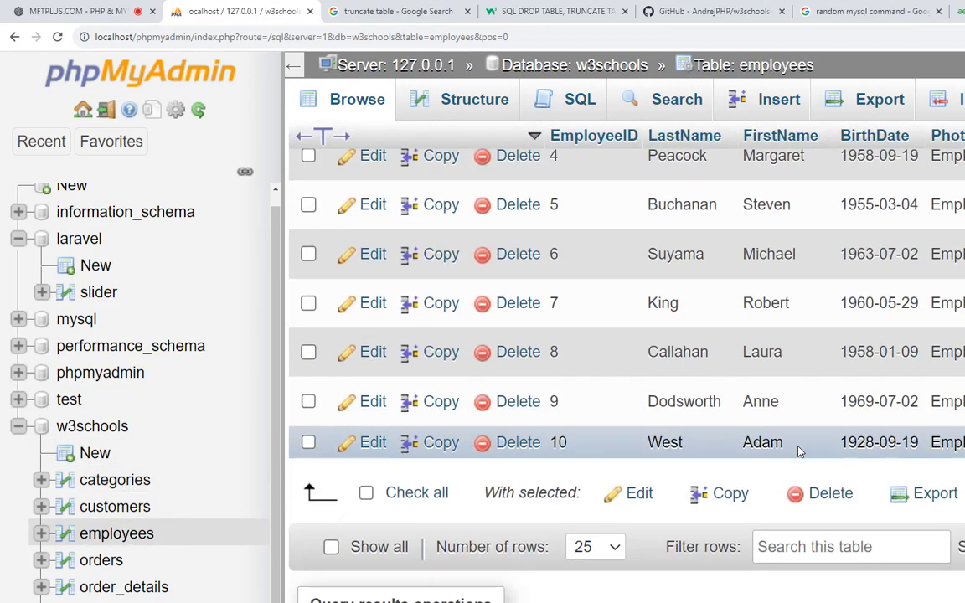
scroll(797, 449, "down", 2)
scroll(797, 449, "up", 3)
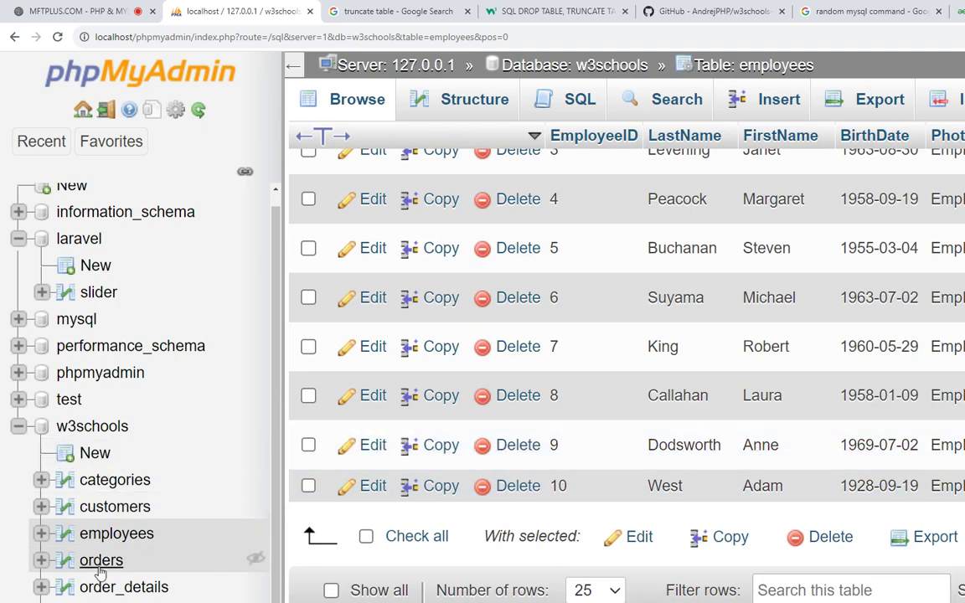
left_click(99, 560)
scroll(561, 382, "down", 3)
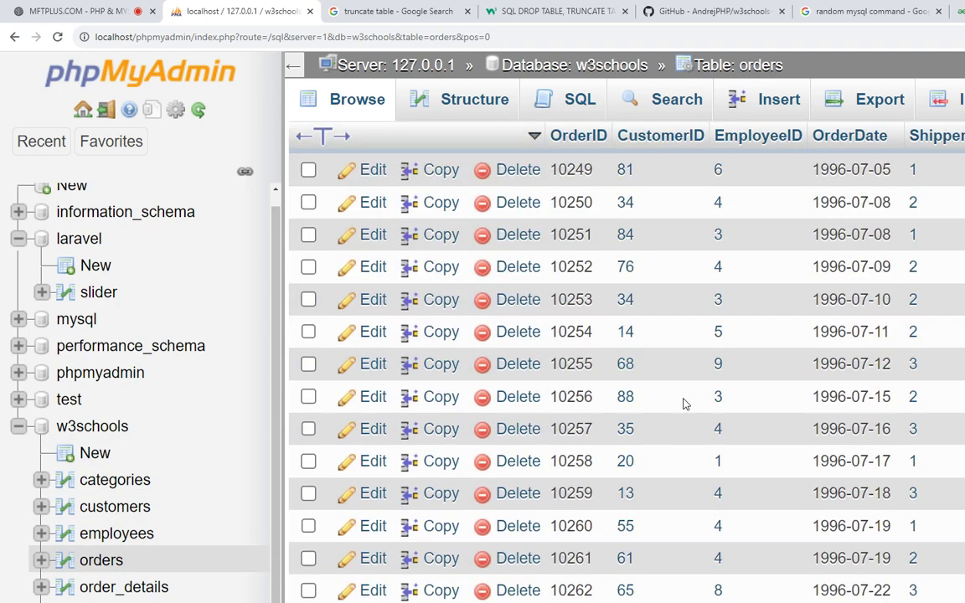
scroll(686, 403, "down", 6)
Browse the order_details, shippers and suppliers (29 rows) tables, then return to customers.
left_click(142, 586)
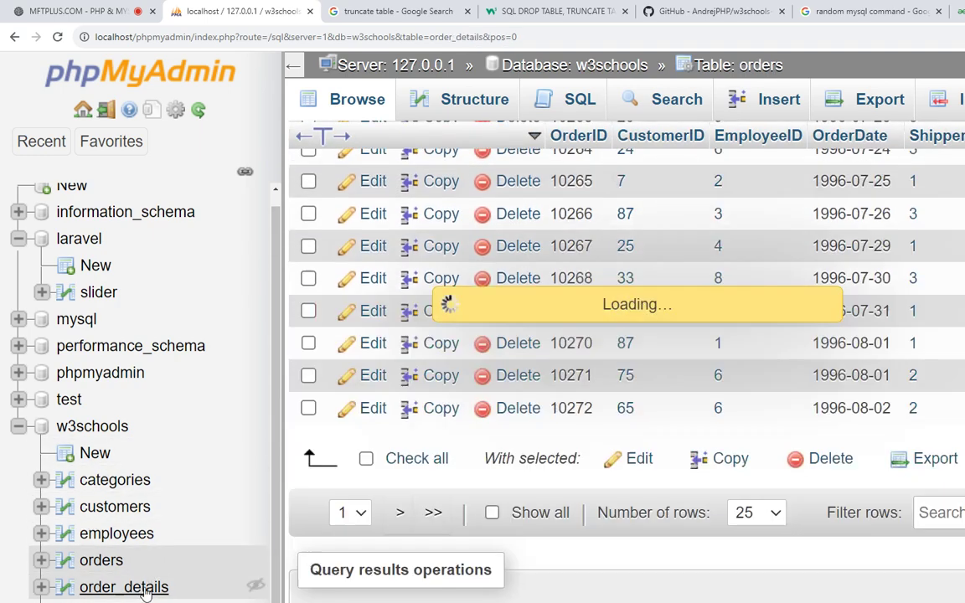
scroll(961, 416, "down", 8)
scroll(961, 417, "down", 1)
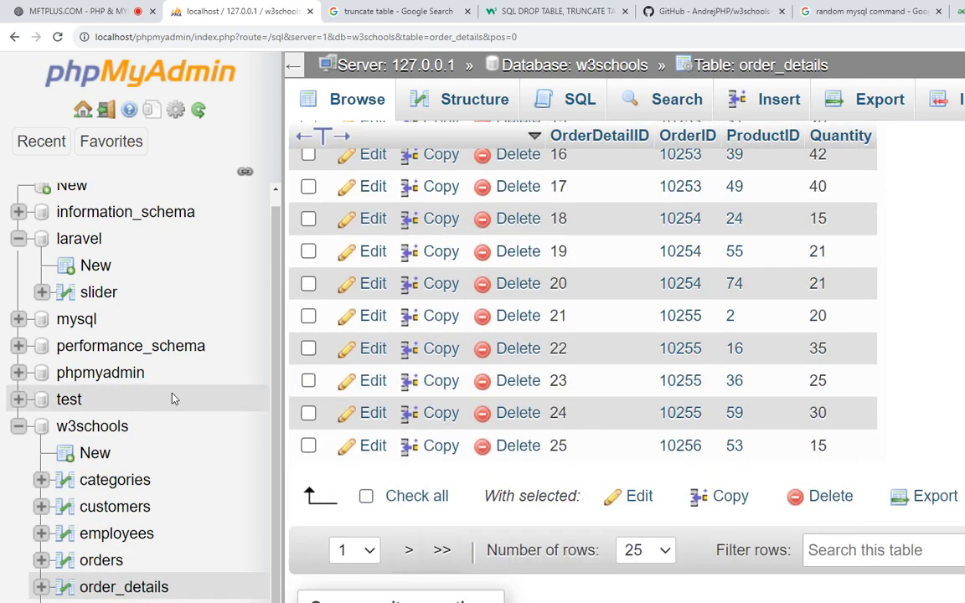
scroll(108, 503, "down", 3)
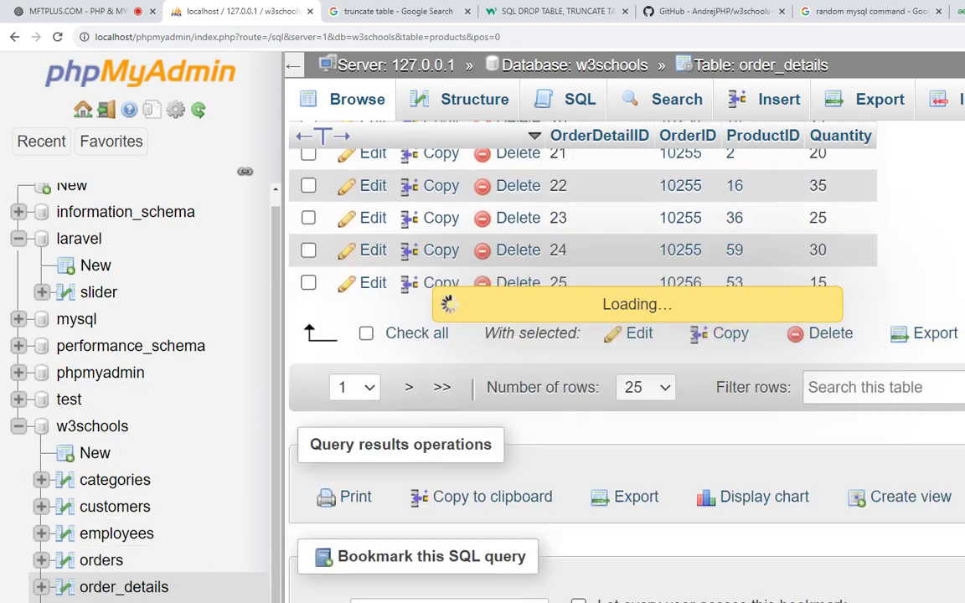
scroll(854, 340, "down", 5)
scroll(854, 339, "down", 3)
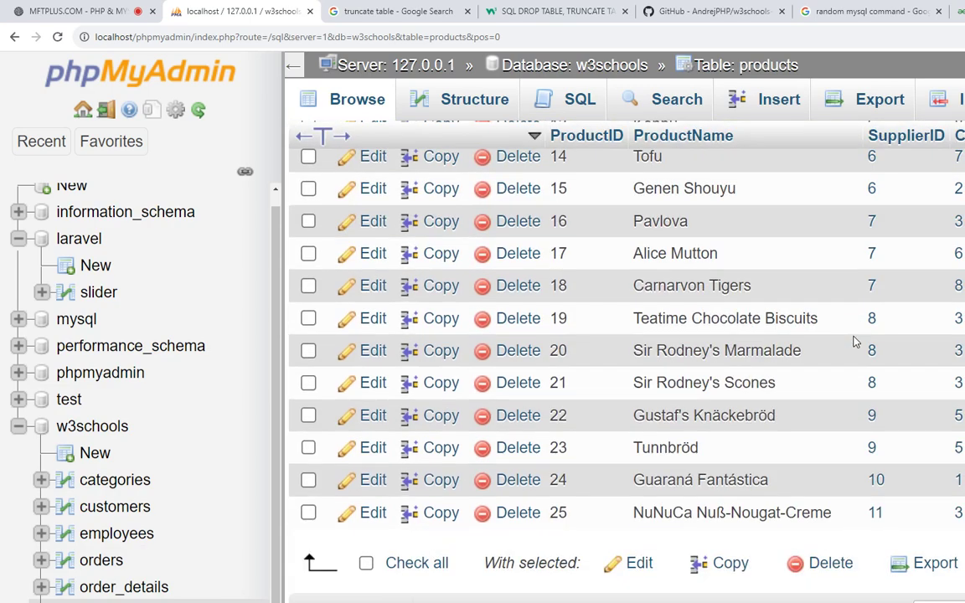
scroll(855, 339, "down", 2)
scroll(159, 576, "down", 1)
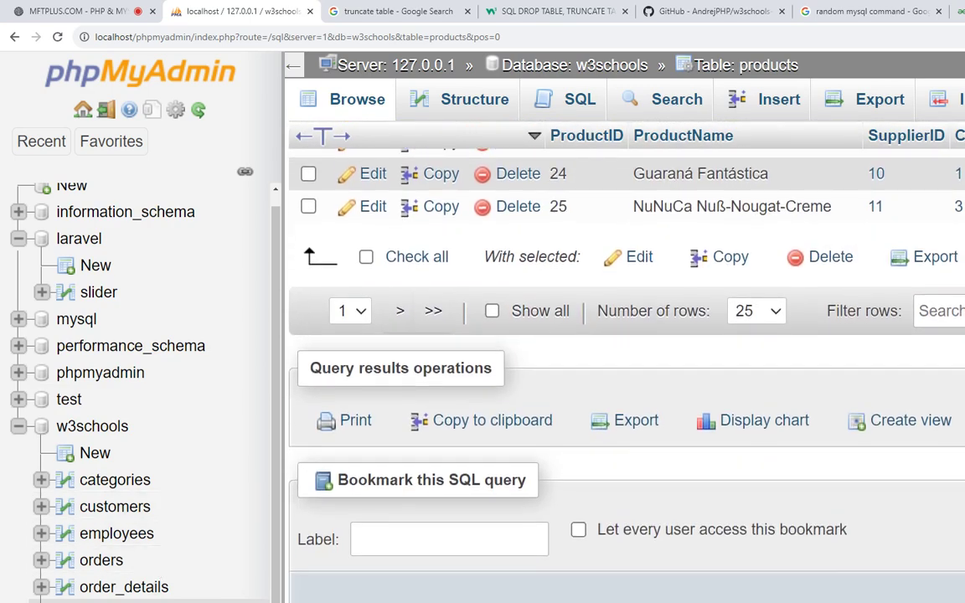
left_click(105, 600)
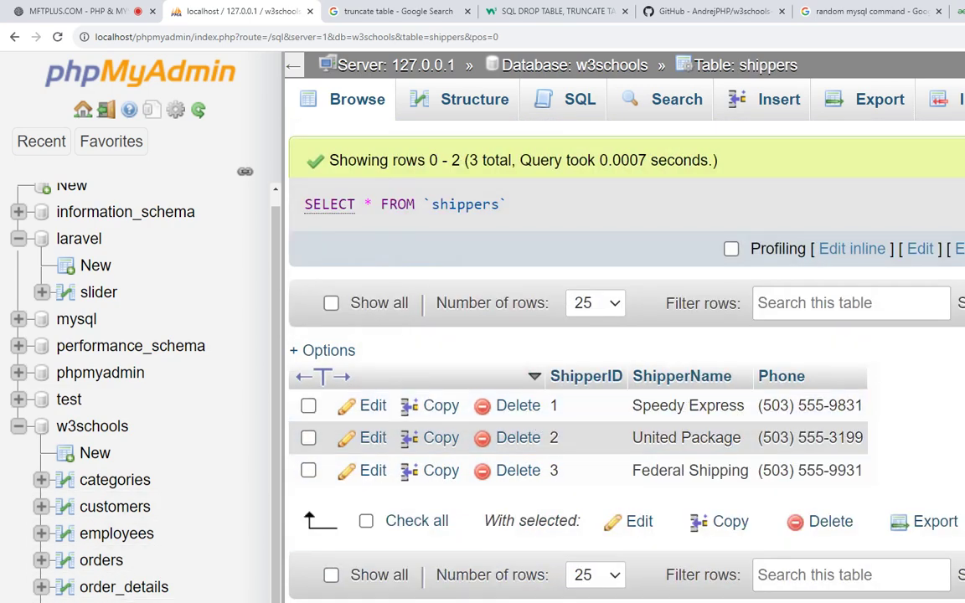
left_click(109, 600)
scroll(666, 435, "down", 5)
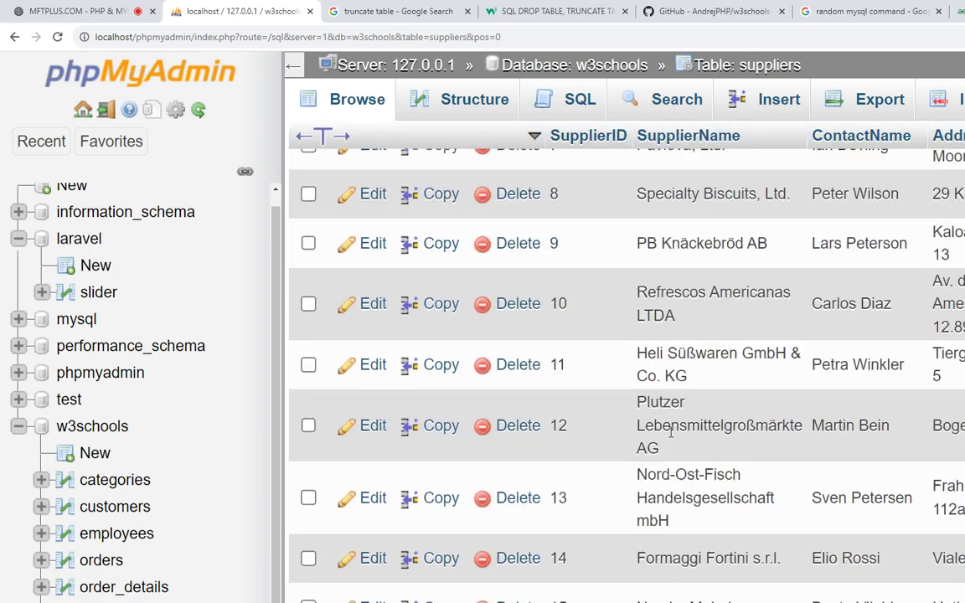
scroll(666, 436, "down", 4)
scroll(666, 436, "down", 4)
scroll(668, 439, "up", 2)
scroll(618, 438, "up", 5)
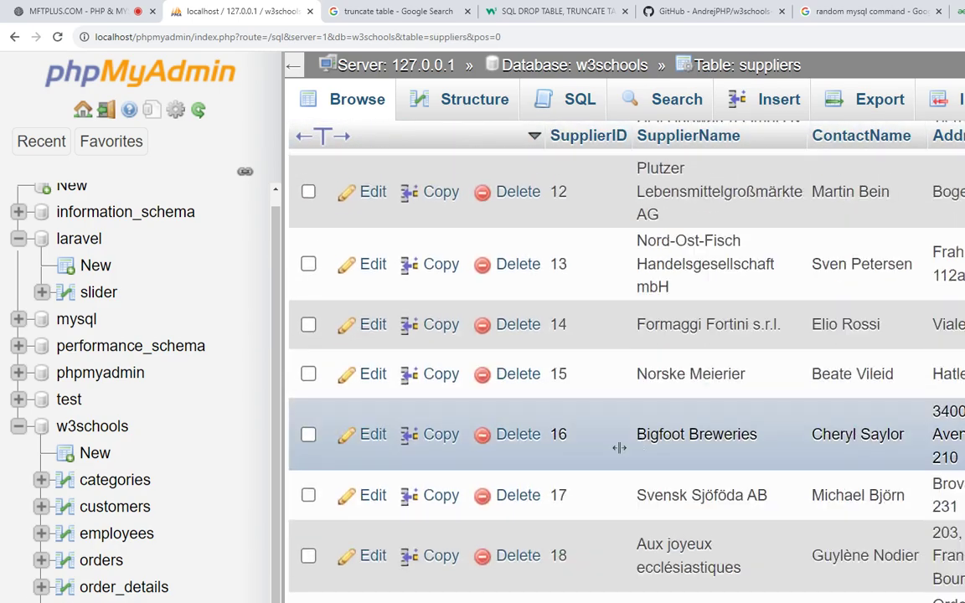
scroll(403, 487, "up", 6)
left_click(115, 506)
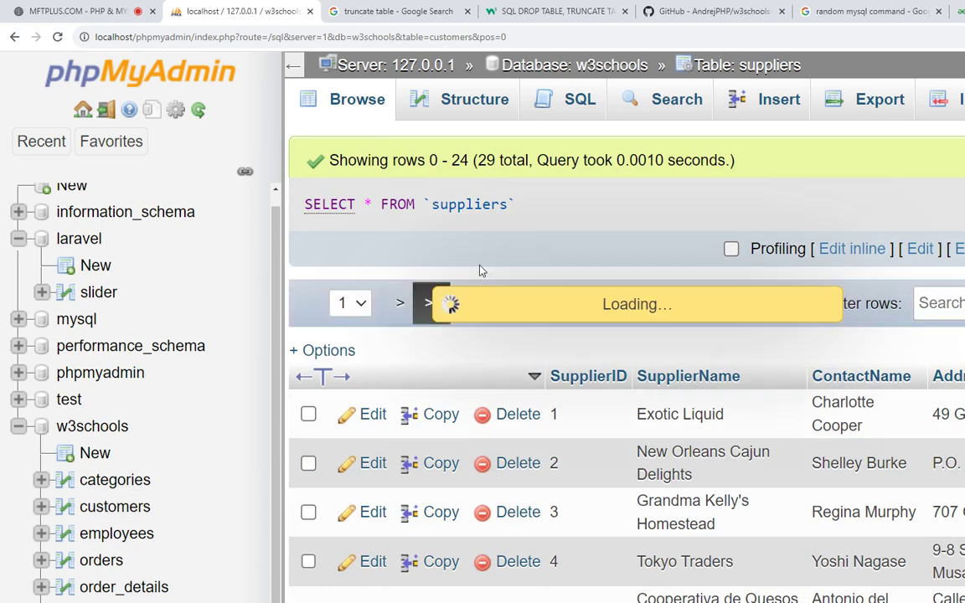
Insert a new customer row with CustomerName 'test', leaving the other fields empty.
left_click(748, 116)
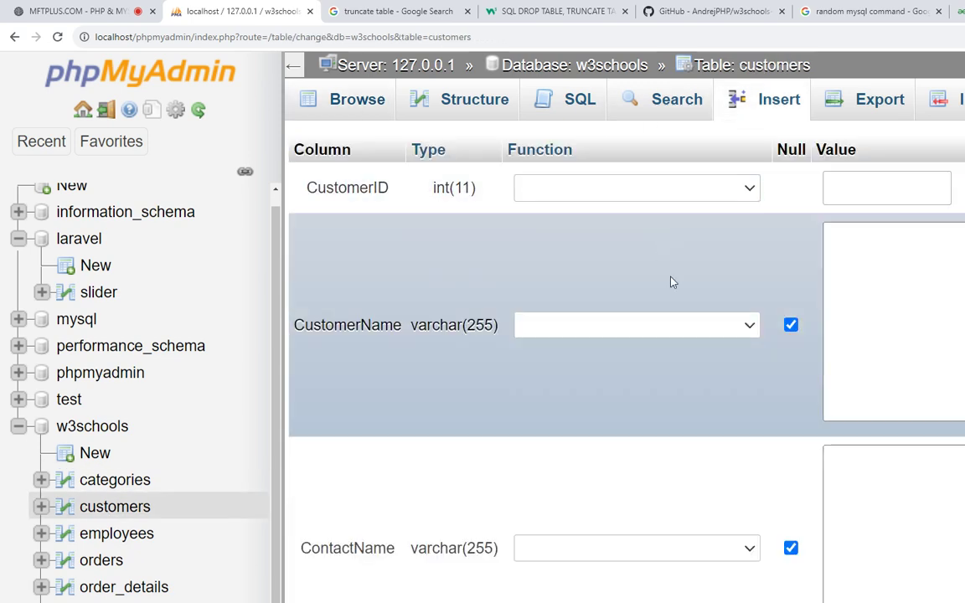
left_click(872, 276)
type("te")
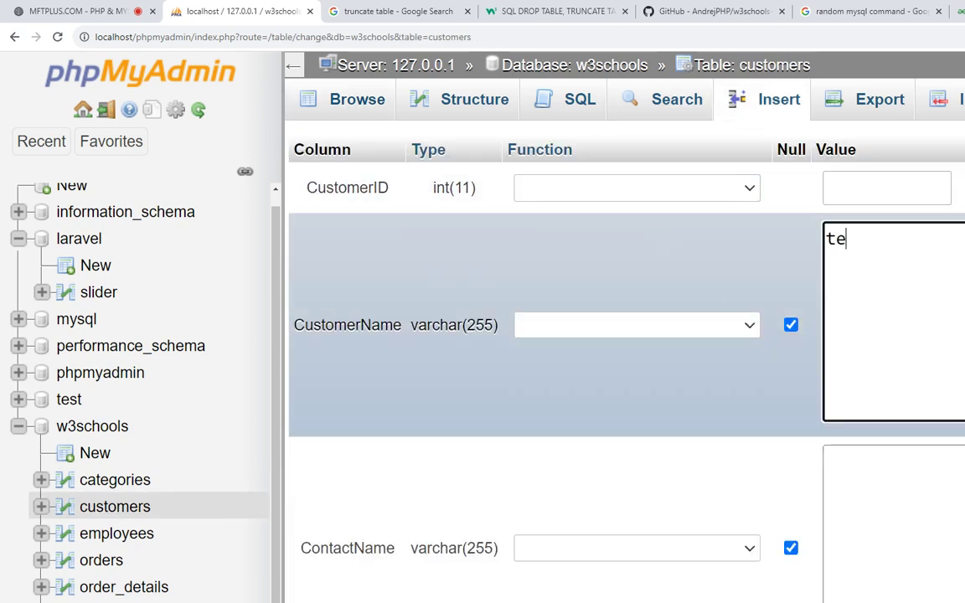
type("st")
scroll(627, 335, "down", 4)
scroll(627, 335, "down", 4)
scroll(626, 361, "down", 2)
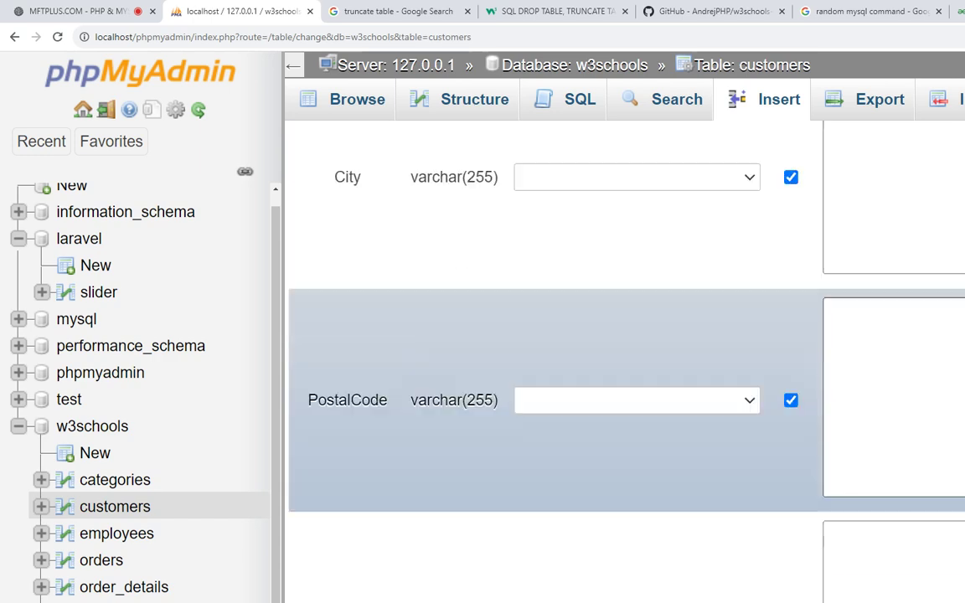
scroll(627, 360, "down", 3)
left_click(733, 409)
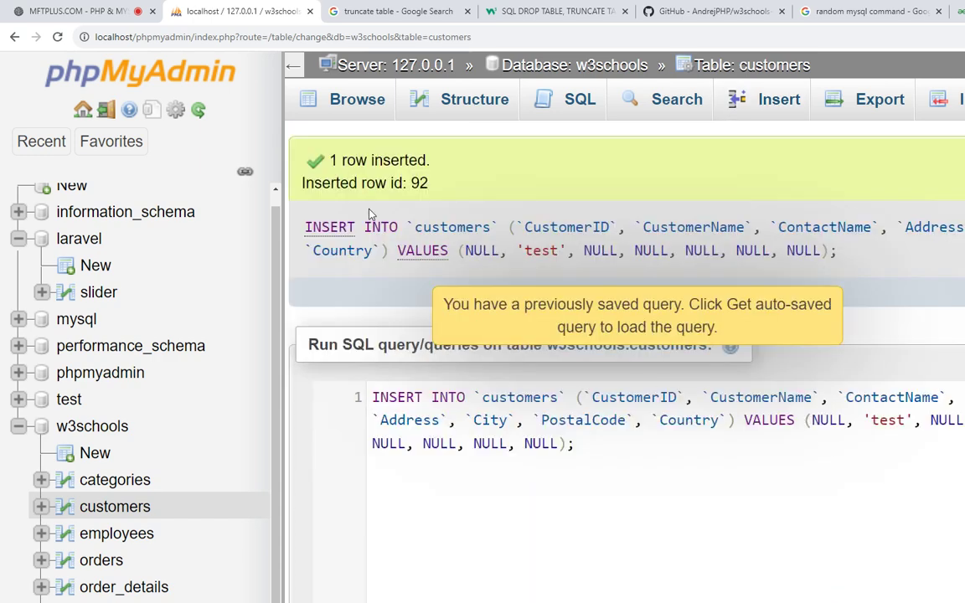
Browse customers at 100 rows per page down to the new row 92 with NULL contact and address.
left_click(361, 111)
scroll(803, 406, "down", 4)
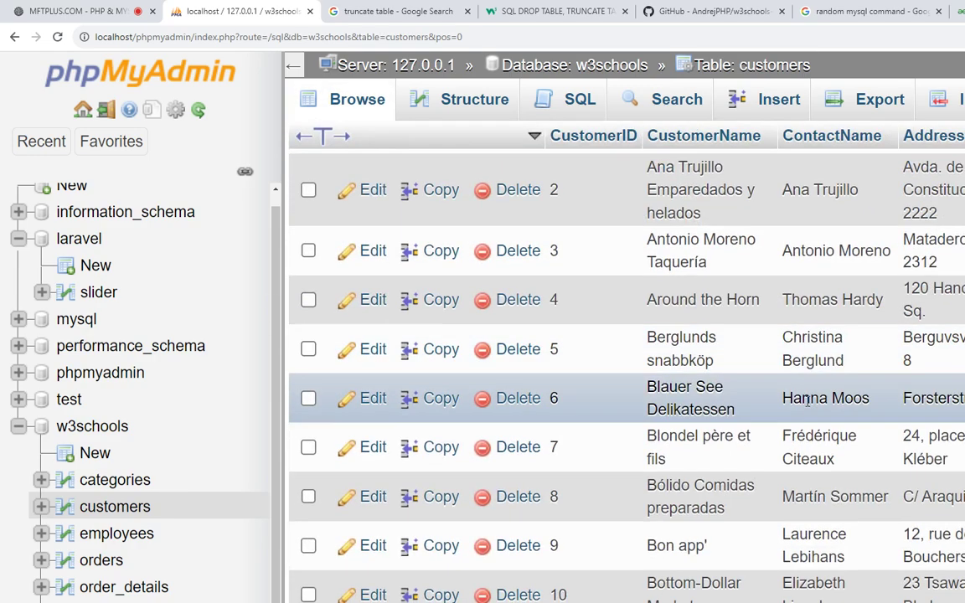
scroll(808, 405, "down", 10)
scroll(813, 405, "down", 5)
left_click(748, 315)
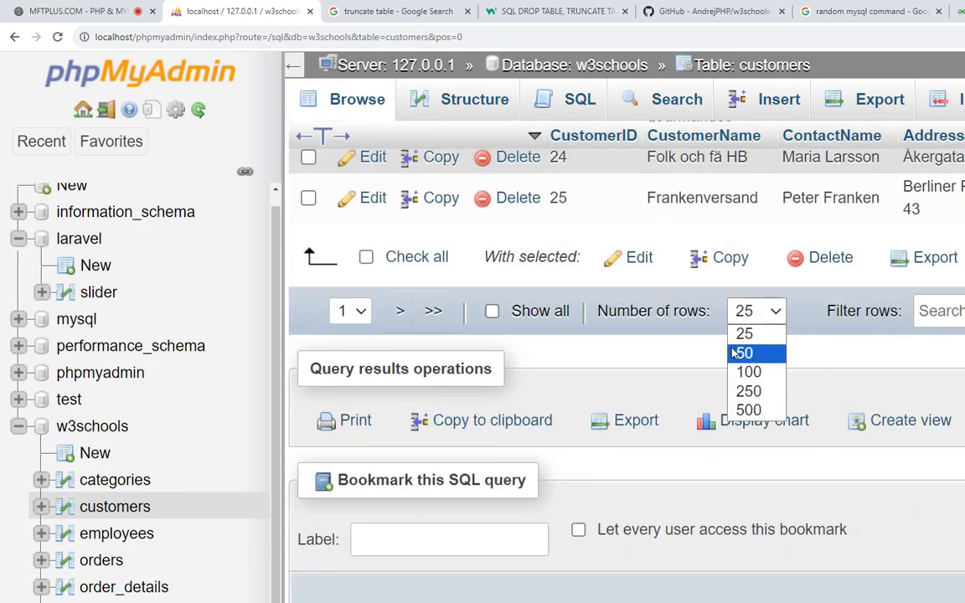
left_click(744, 370)
scroll(717, 364, "down", 10)
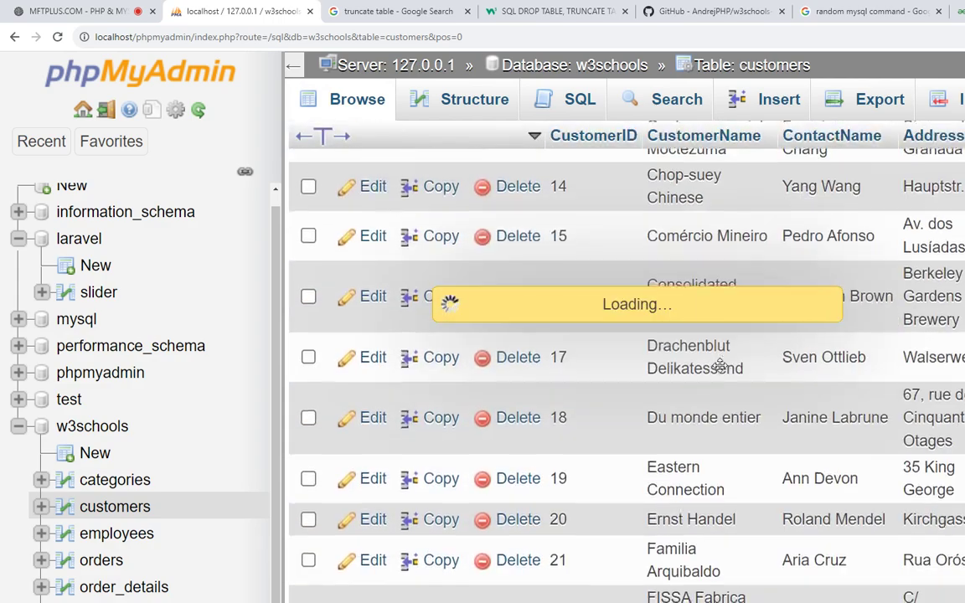
scroll(721, 365, "down", 13)
scroll(722, 366, "down", 6)
scroll(722, 365, "down", 8)
scroll(722, 365, "down", 10)
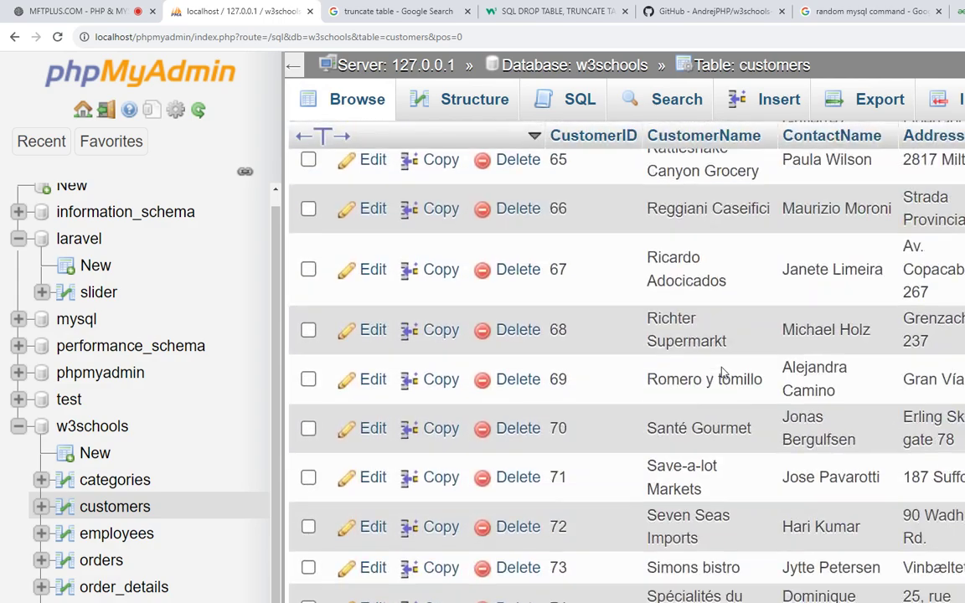
scroll(723, 368, "down", 6)
scroll(722, 369, "down", 5)
scroll(726, 370, "down", 7)
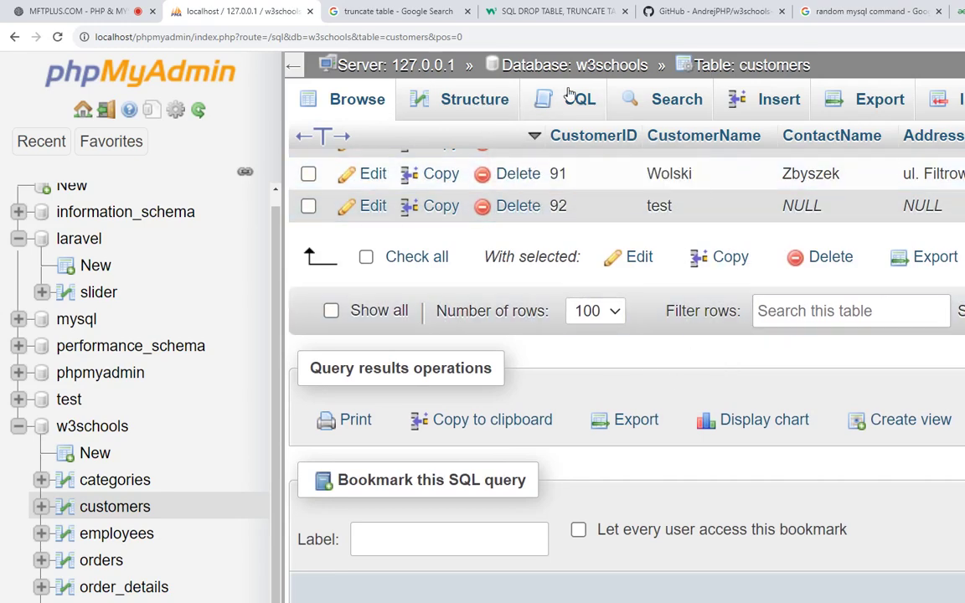
left_click(536, 98)
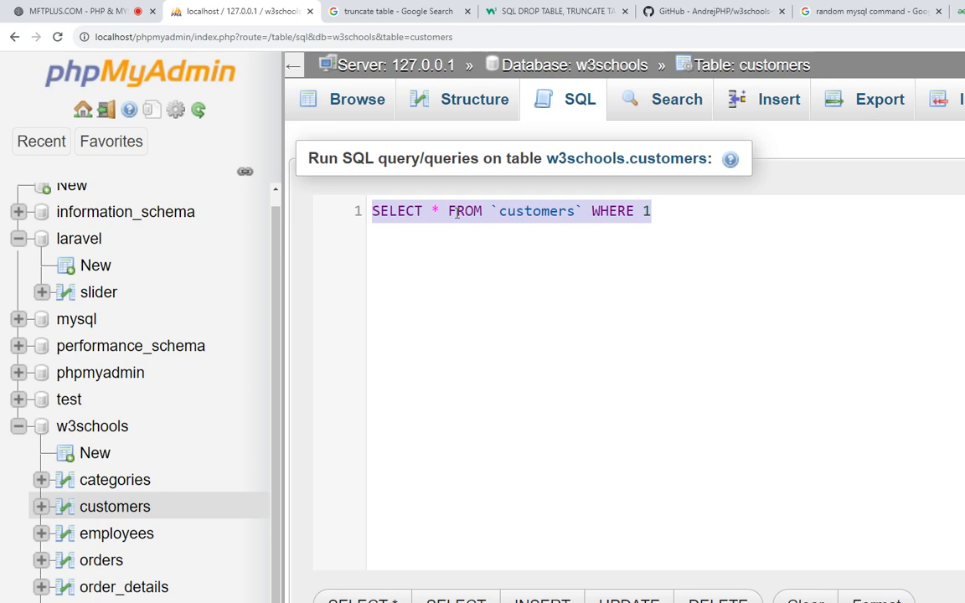
Write the query SELECT * from customers WHERE is null CustomerID>=1; with autocomplete.
type("sele")
key("Return")
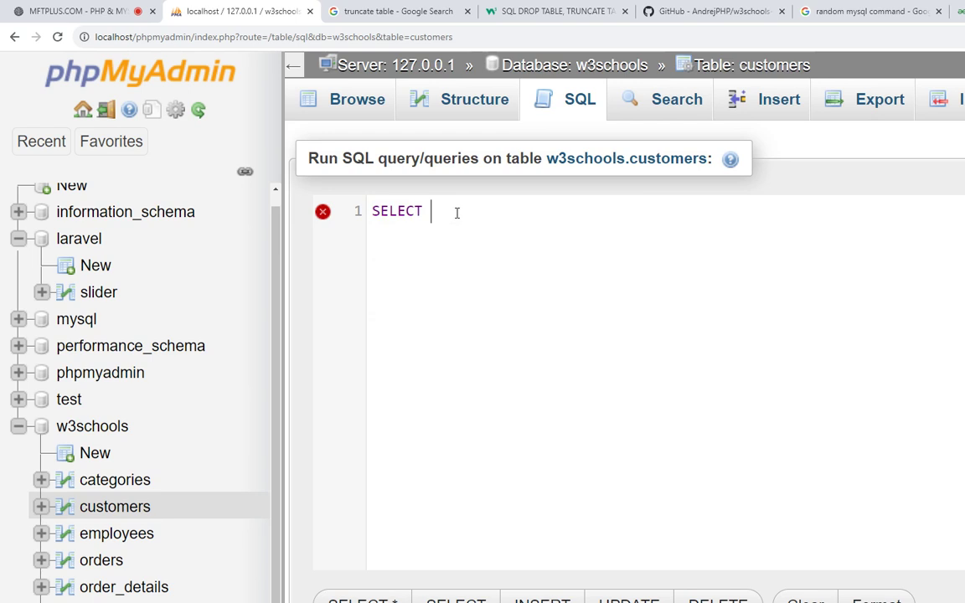
type("* fr")
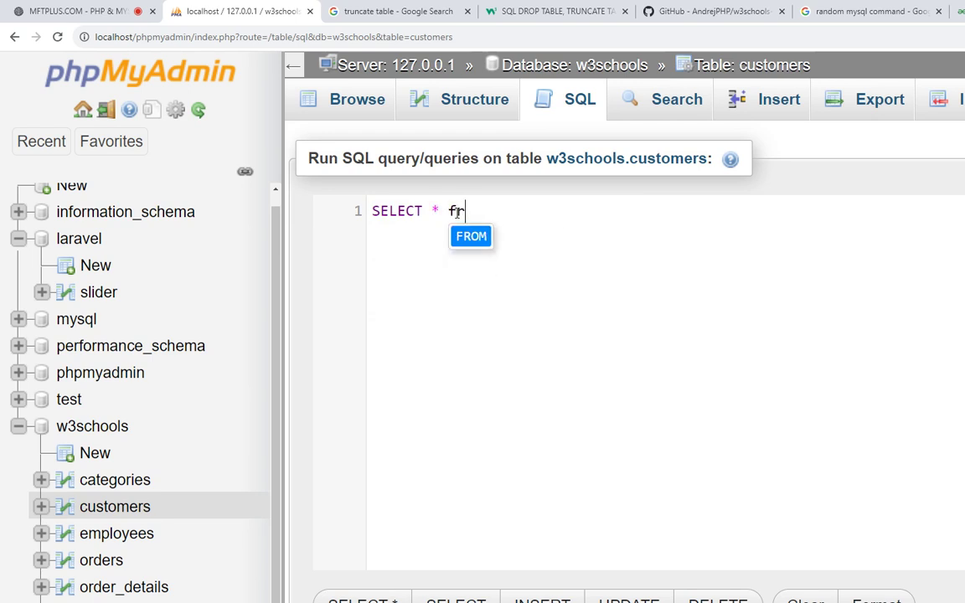
type("om cu")
key("Down")
key("Down")
key("Return")
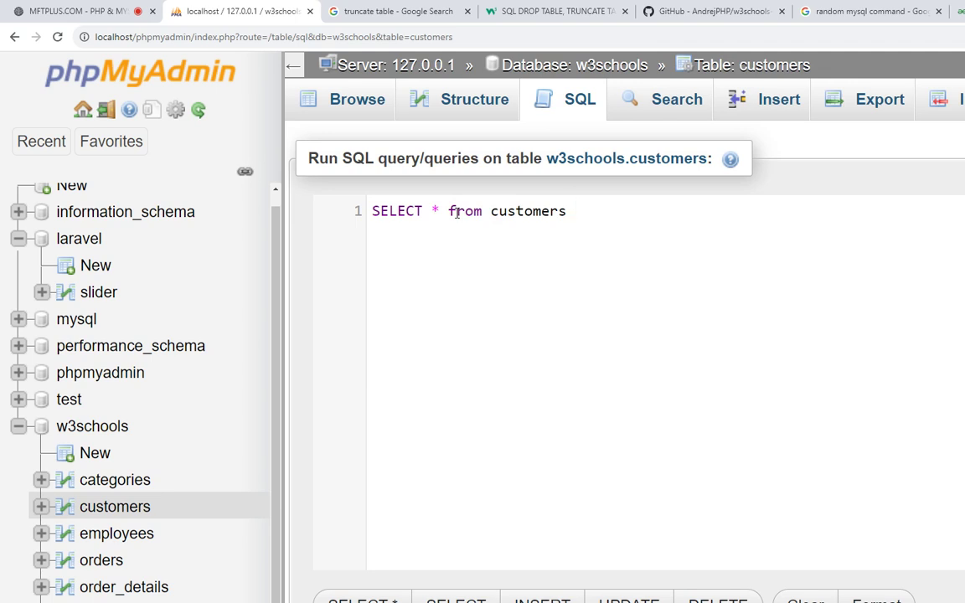
type(" WHERE ")
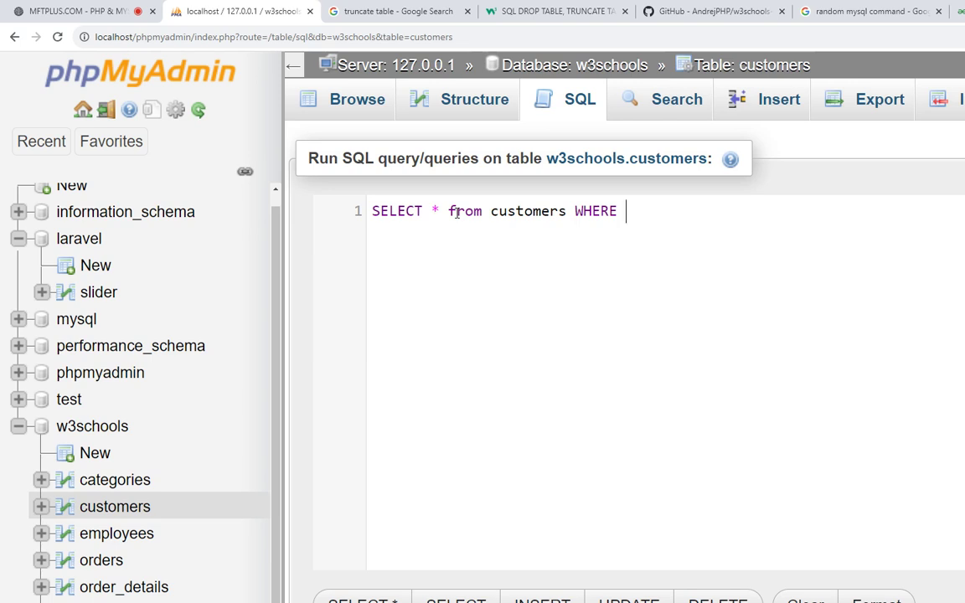
type("null")
key("BackSpace")
key("BackSpace")
key("BackSpace")
key("BackSpace")
type("is ")
type("null")
type("cus")
key("Return")
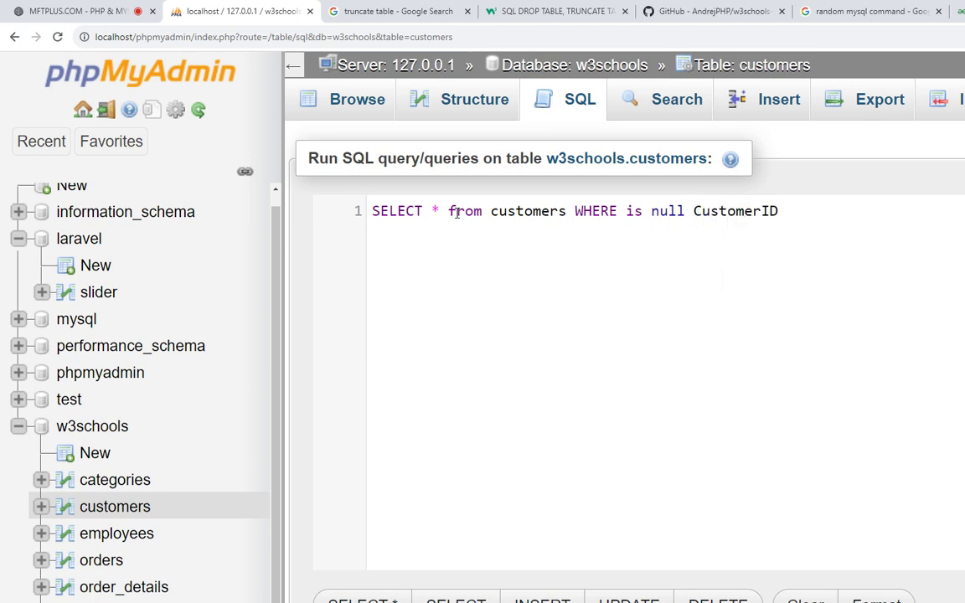
type(">=")
type("1;")
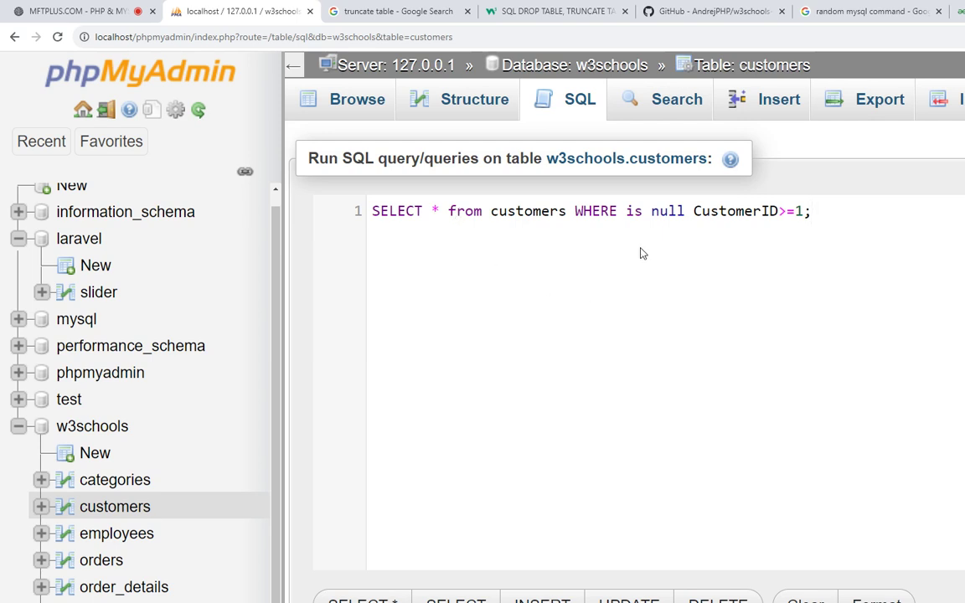
Highlight SELECT *, from customers, WHERE, is null and CustomerID>=1 in turn while explaining the query.
left_click_drag(693, 211, 823, 212)
left_click(822, 212)
double_click(596, 211)
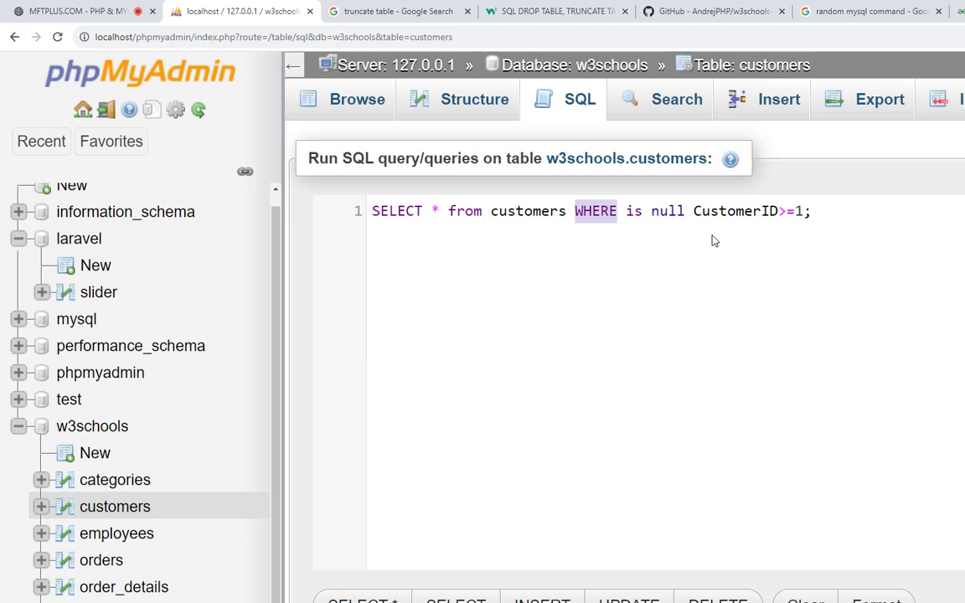
left_click(609, 211)
left_click_drag(627, 211, 686, 213)
double_click(719, 212)
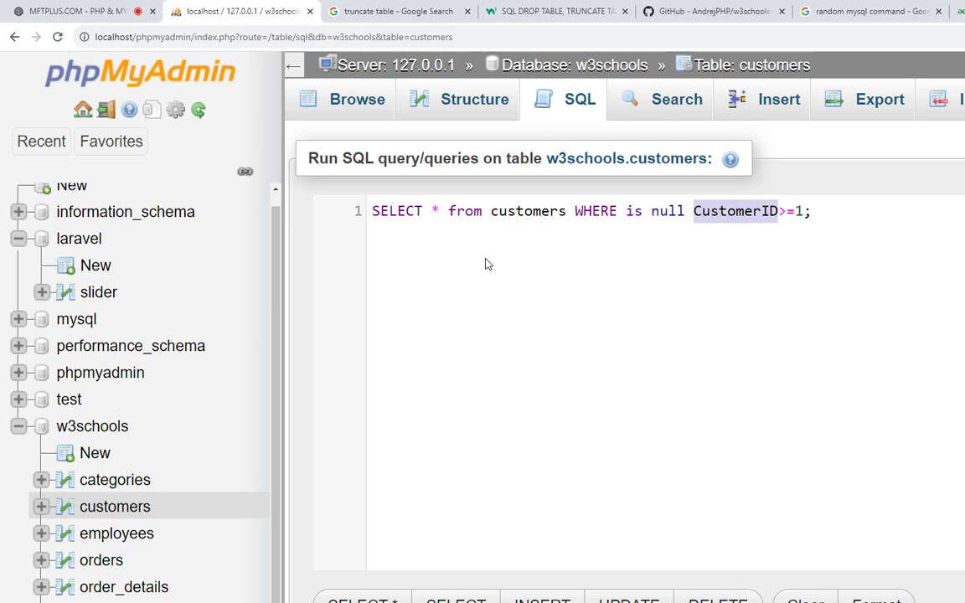
left_click_drag(448, 211, 628, 205)
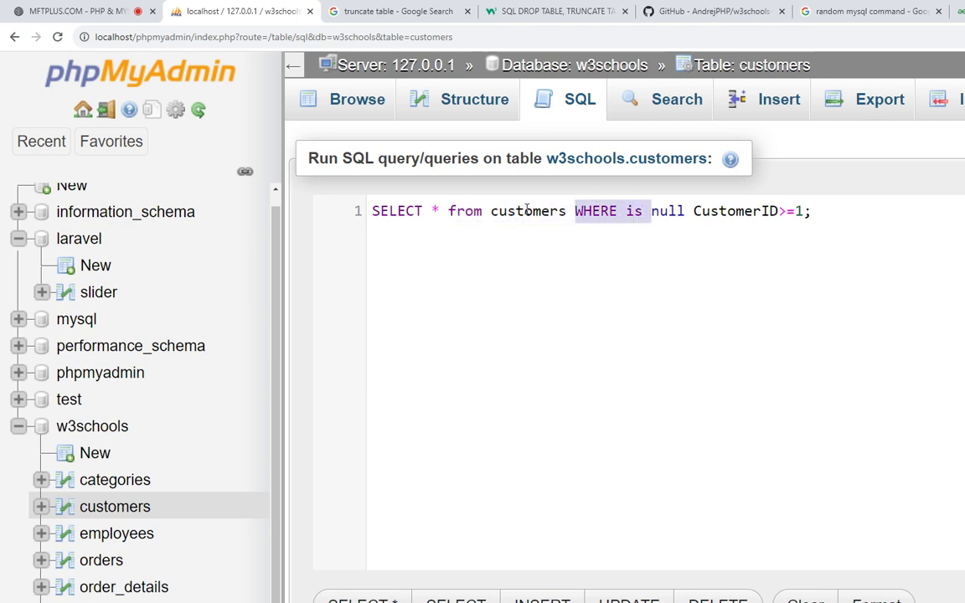
left_click_drag(574, 211, 805, 209)
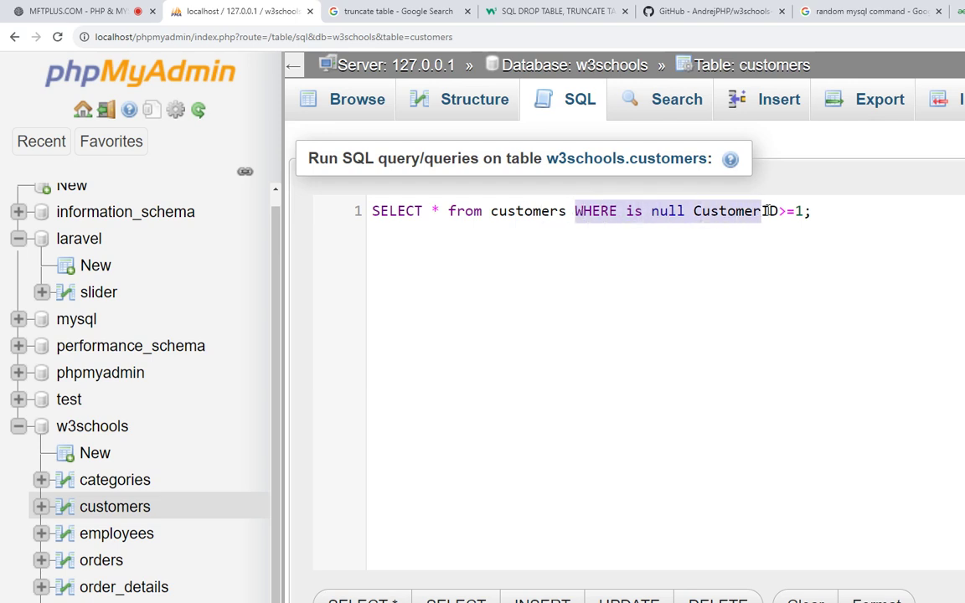
left_click_drag(626, 211, 688, 216)
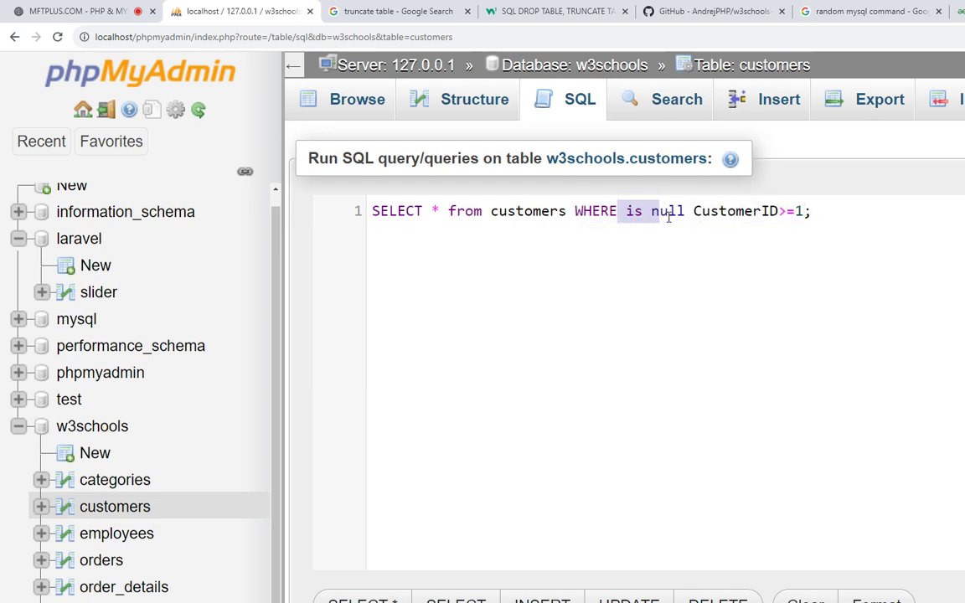
left_click_drag(372, 211, 439, 211)
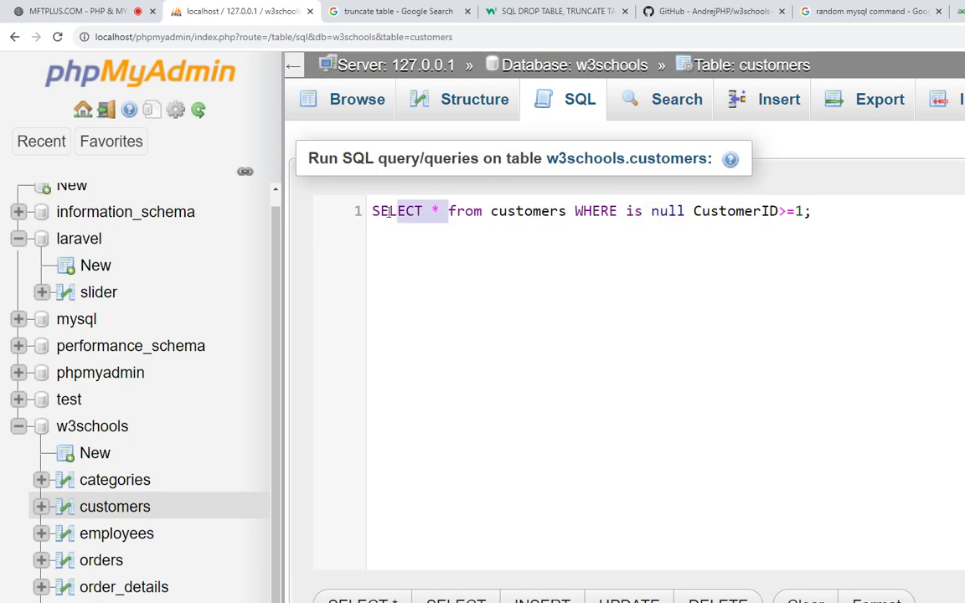
left_click(431, 299)
Read the #1064 syntax error near 'is null CustomerID>=1', then scroll back up to the editor.
scroll(720, 345, "down", 3)
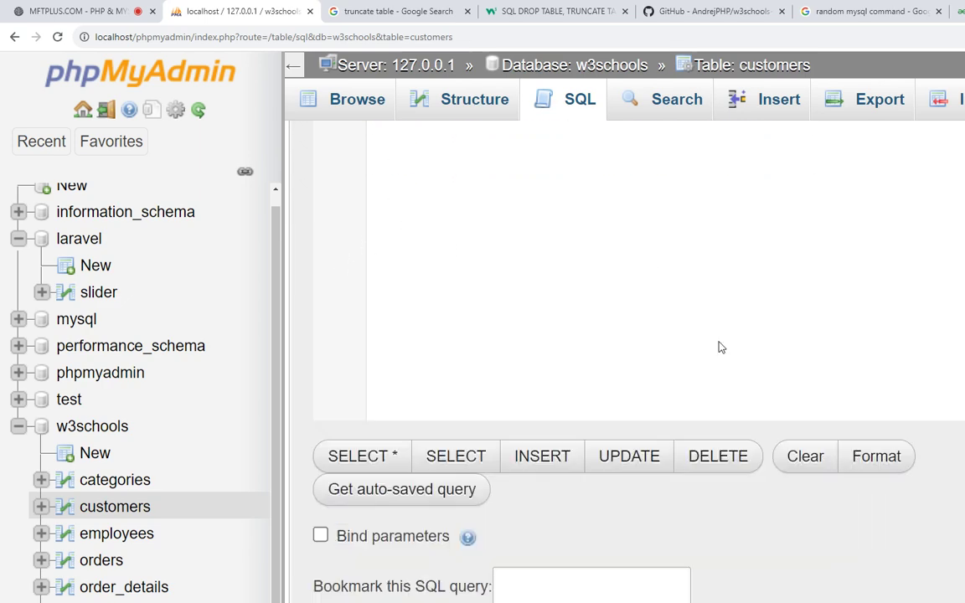
scroll(913, 438, "down", 5)
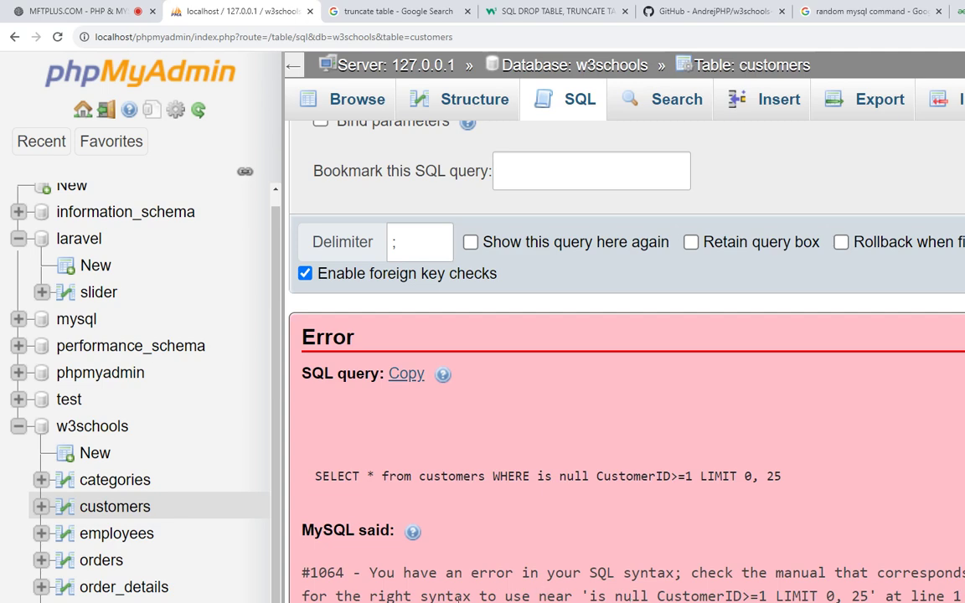
scroll(880, 442, "up", 5)
scroll(830, 423, "up", 2)
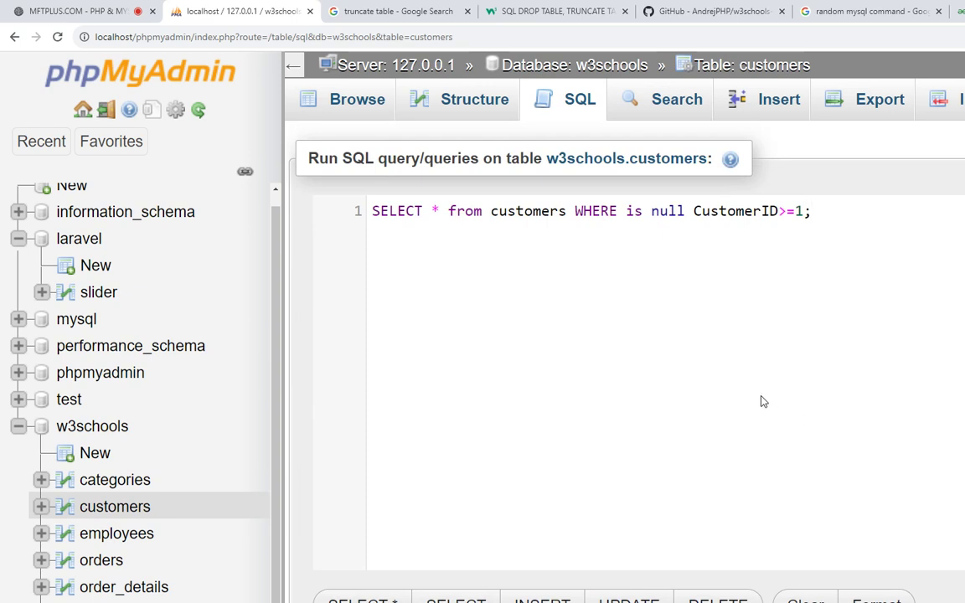
After checking the IS NULL slide, rewrite the query as SELECT * from customers WHERE CustomerID>=1 is null;.
key("alt+Tab")
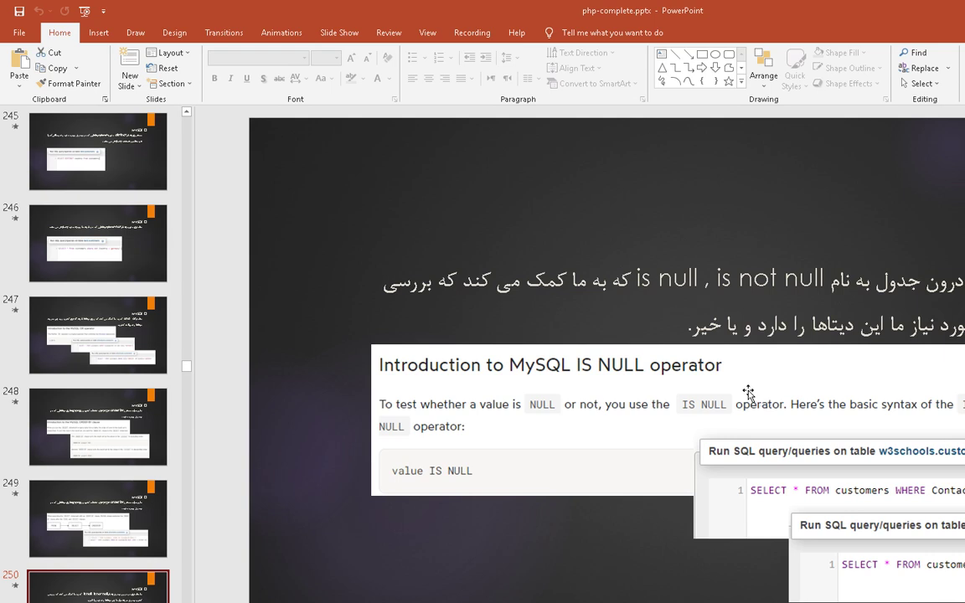
key("alt+Tab")
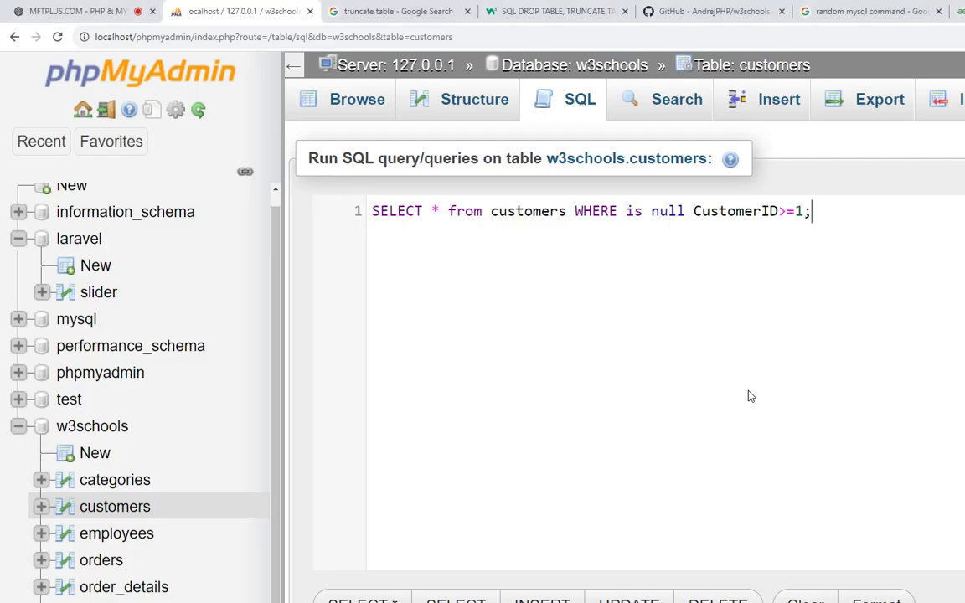
key("ctrl+Left")
key("ctrl+Left")
key("ctrl+Left")
key("Left")
key("shift+Left")
key("shift+Left")
key("shift+Left")
key("shift+Left")
key("shift+Left")
key("shift+Left")
key("Delete")
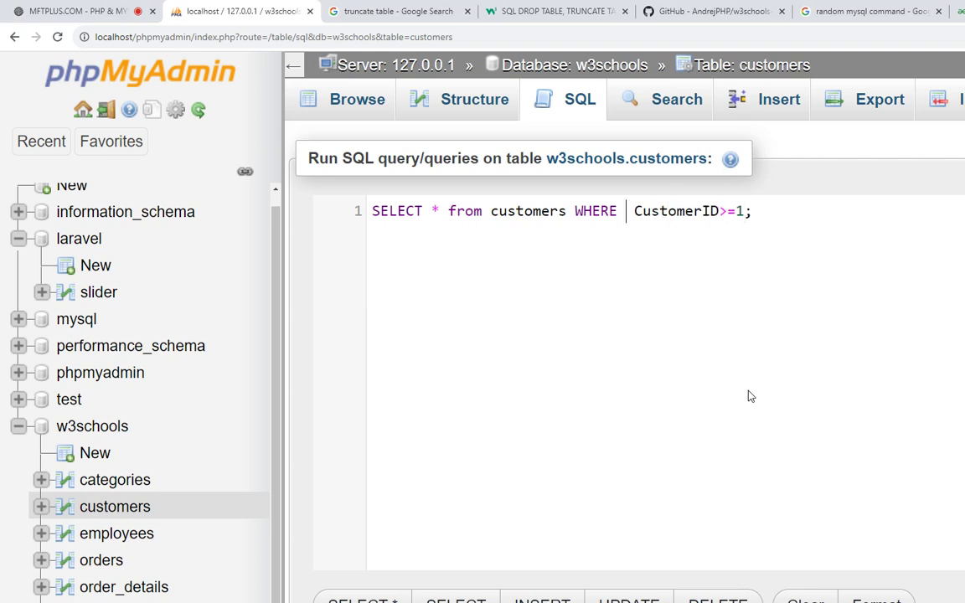
key("End")
key("Left")
type("is null")
key("End")
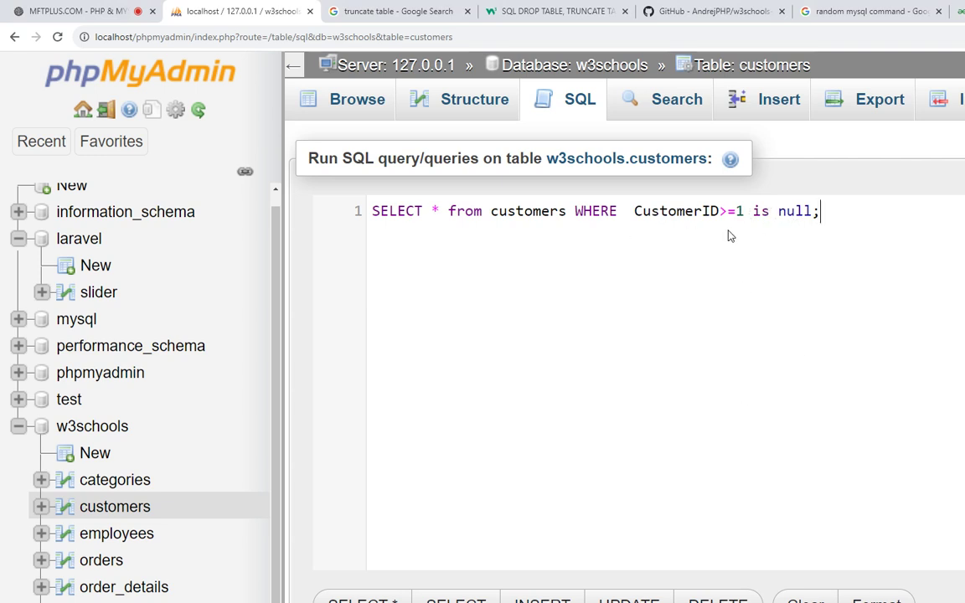
scroll(832, 309, "down", 3)
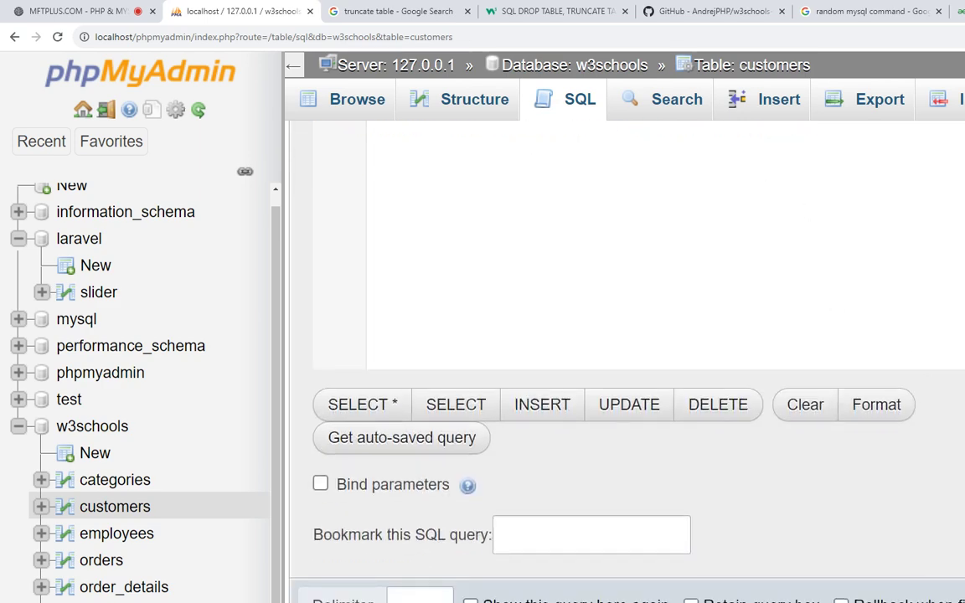
Run SELECT * from customers WHERE CustomerID>=1 is null; and get an empty result of zero rows.
scroll(898, 401, "up", 3)
key("ctrl+Return")
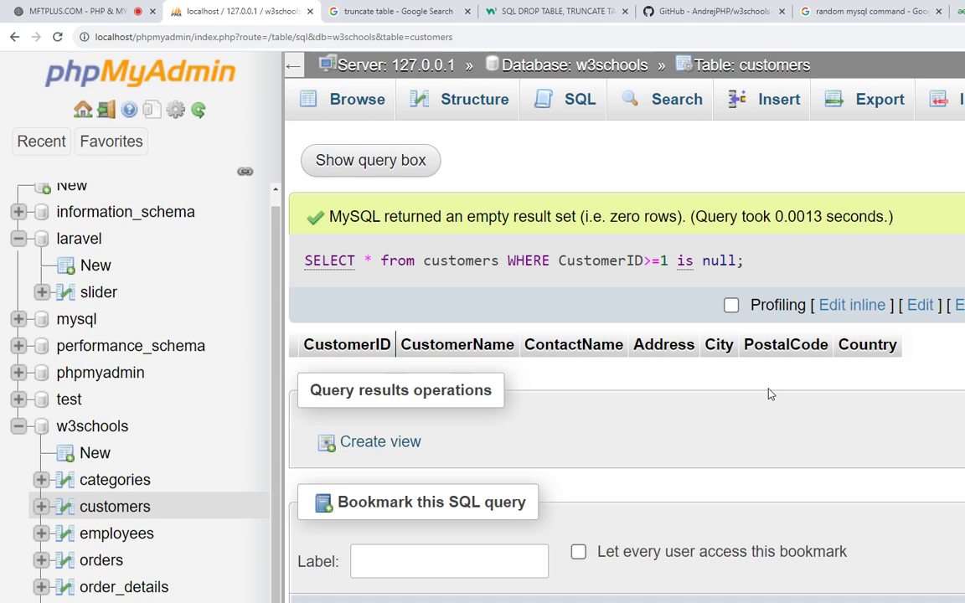
double_click(614, 261)
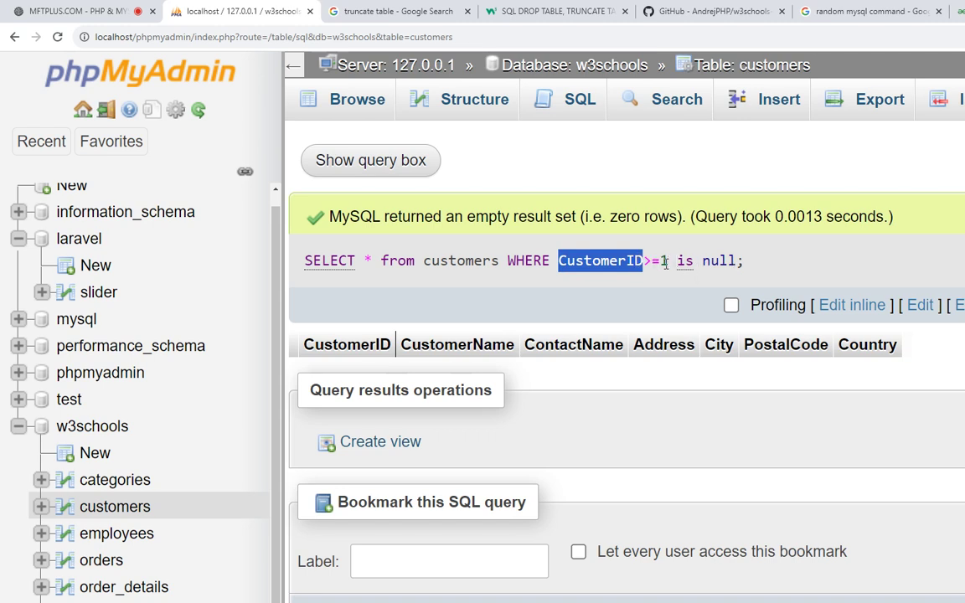
Run SELECT * FROM `customers` WHERE Country is null;, which returns only customer 92 'test'.
left_click(553, 99)
triple_click(517, 205)
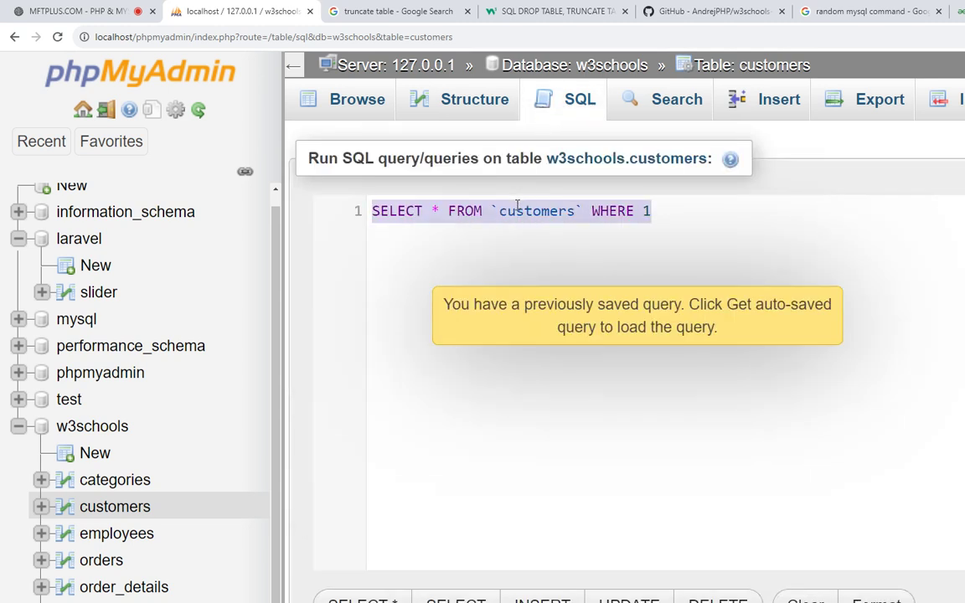
type("is null")
key("ctrl+z")
key("Right")
key("BackSpace")
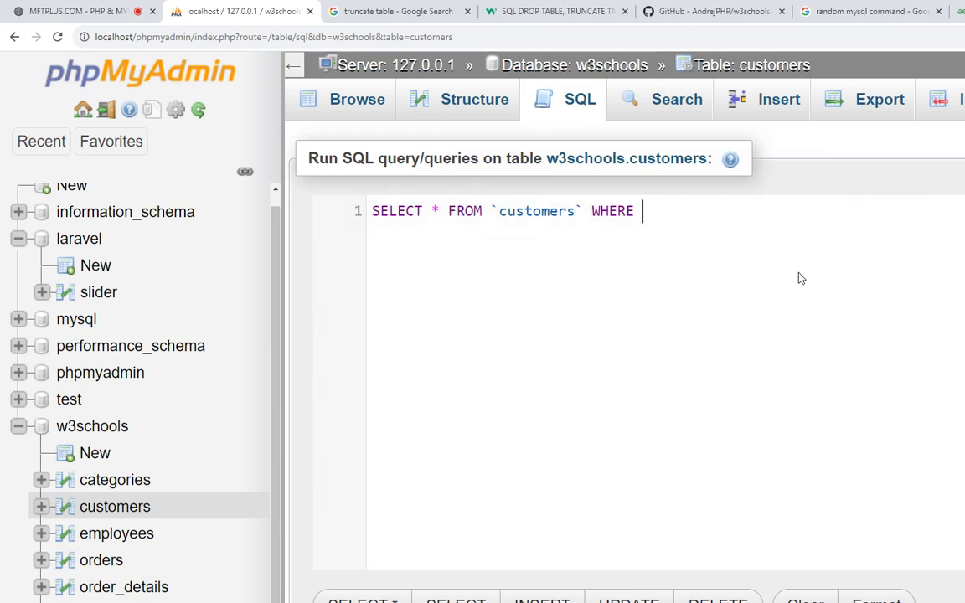
type("cou")
key("Return")
type("is n")
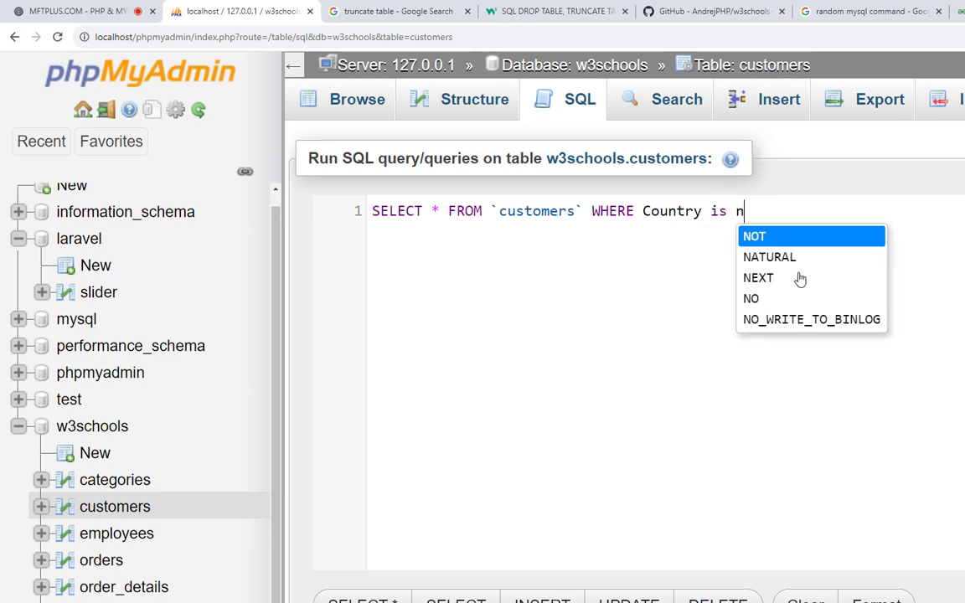
type("ull")
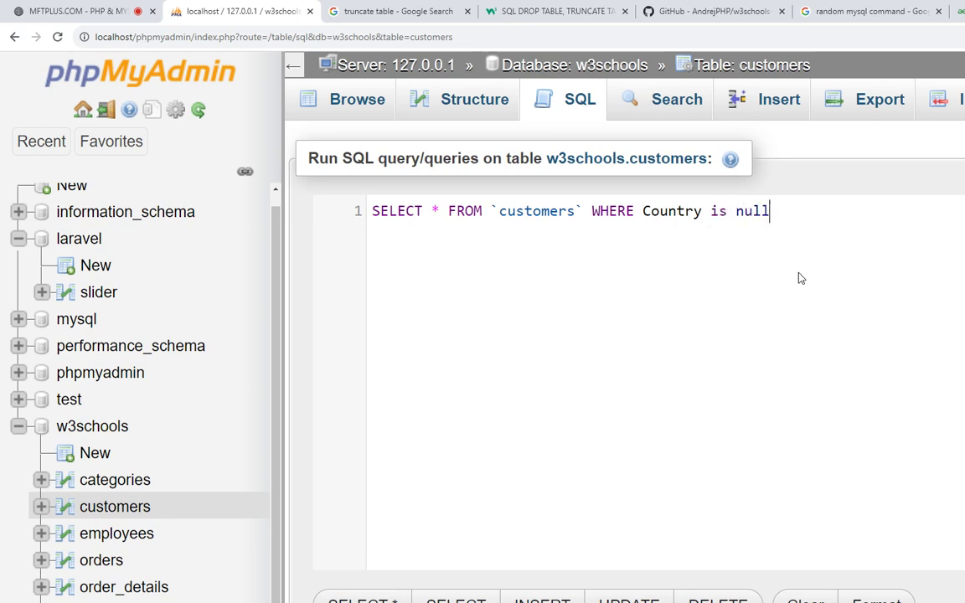
type(";")
scroll(836, 280, "down", 2)
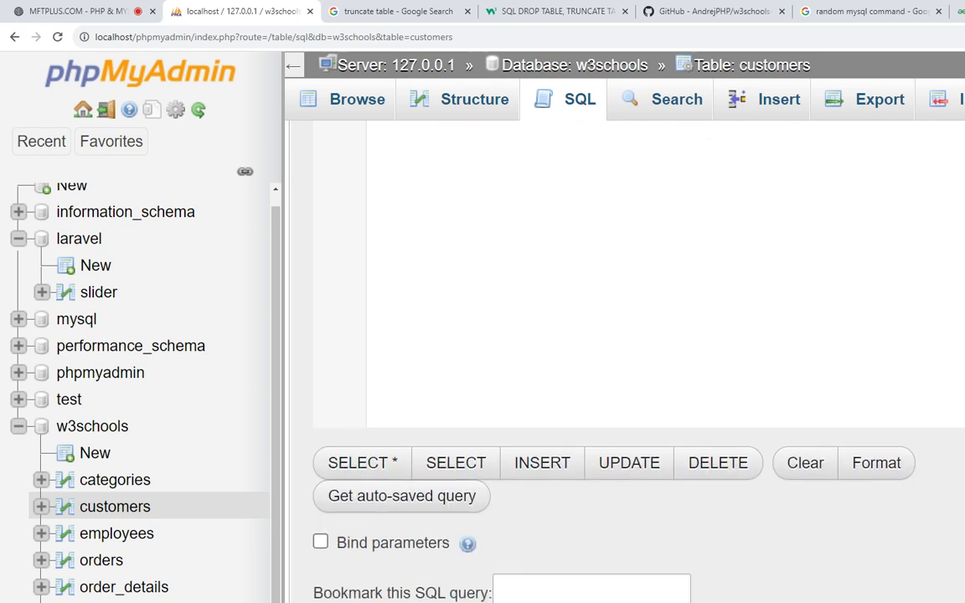
scroll(920, 490, "down", 2)
left_click(920, 490)
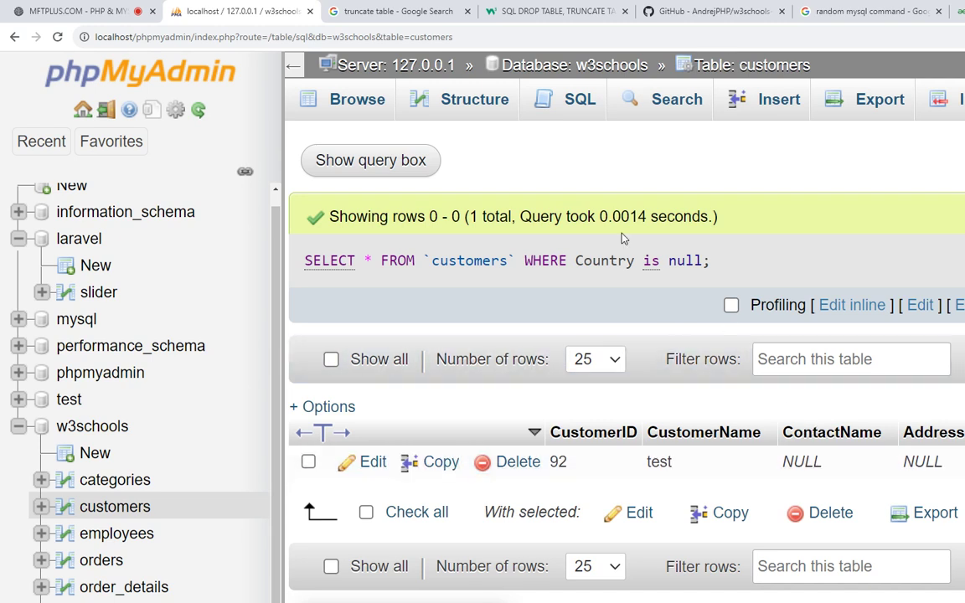
Replace WHERE 1 with a PostalCode condition, correcting the mistyped column name.
left_click(568, 112)
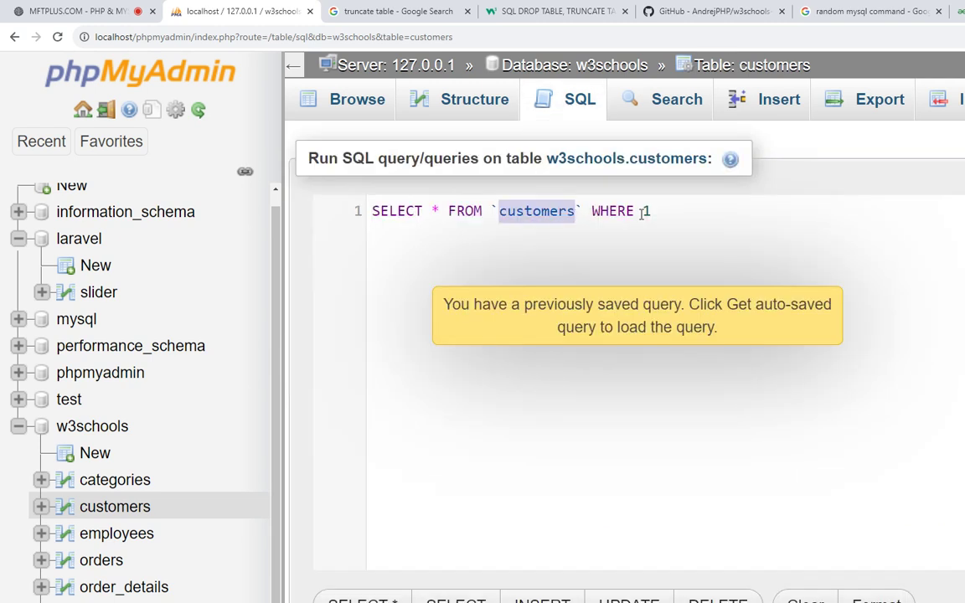
key("BackSpace")
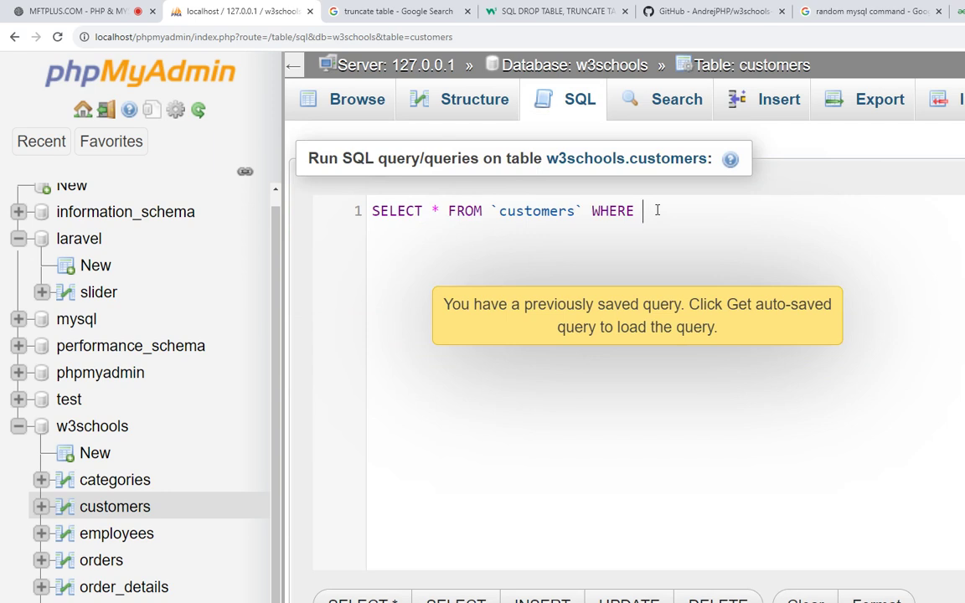
type("pds")
key("BackSpace")
key("BackSpace")
type("ds")
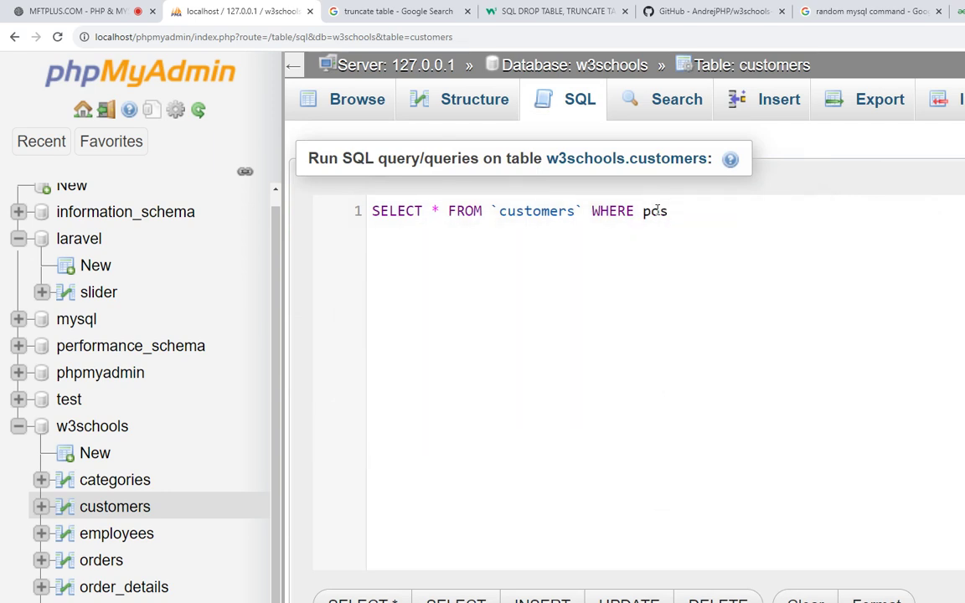
key("BackSpace")
key("BackSpace")
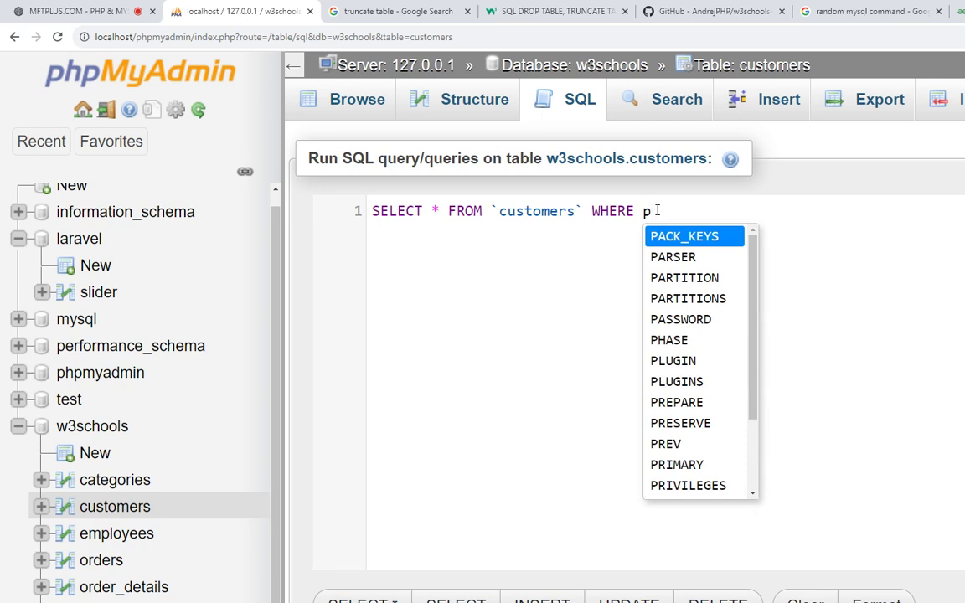
type("d")
key("BackSpace")
key("BackSpace")
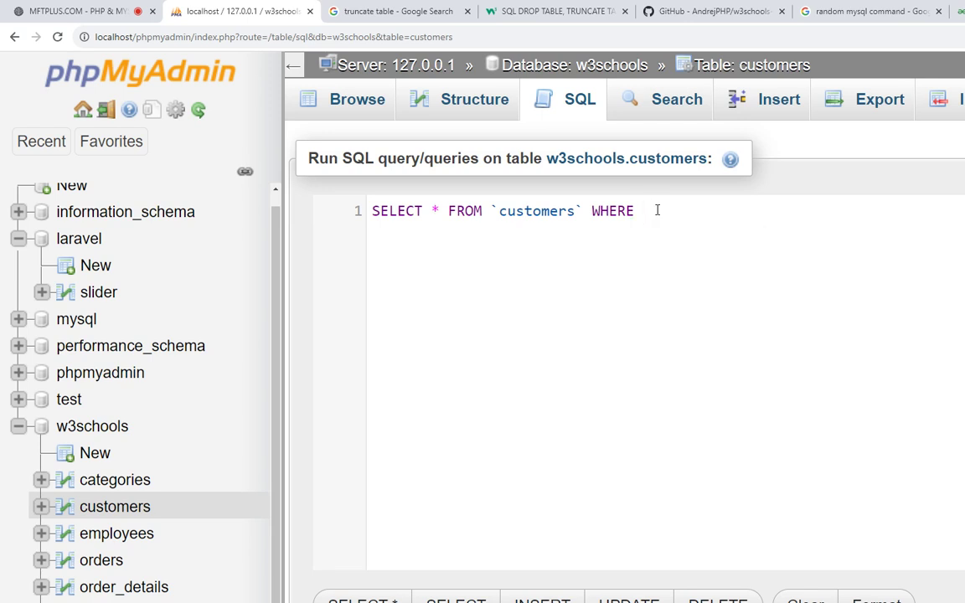
type("Pos")
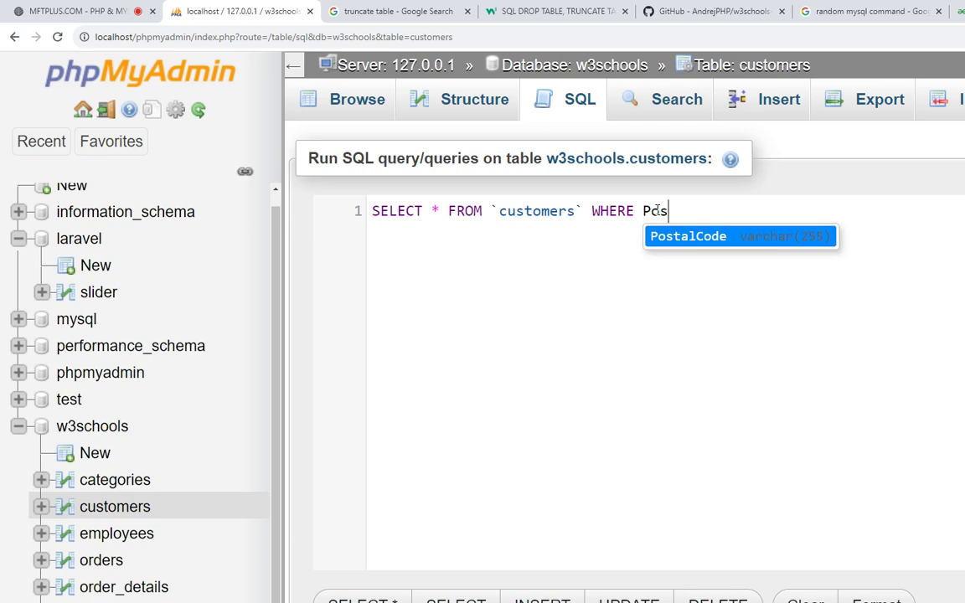
key("Return")
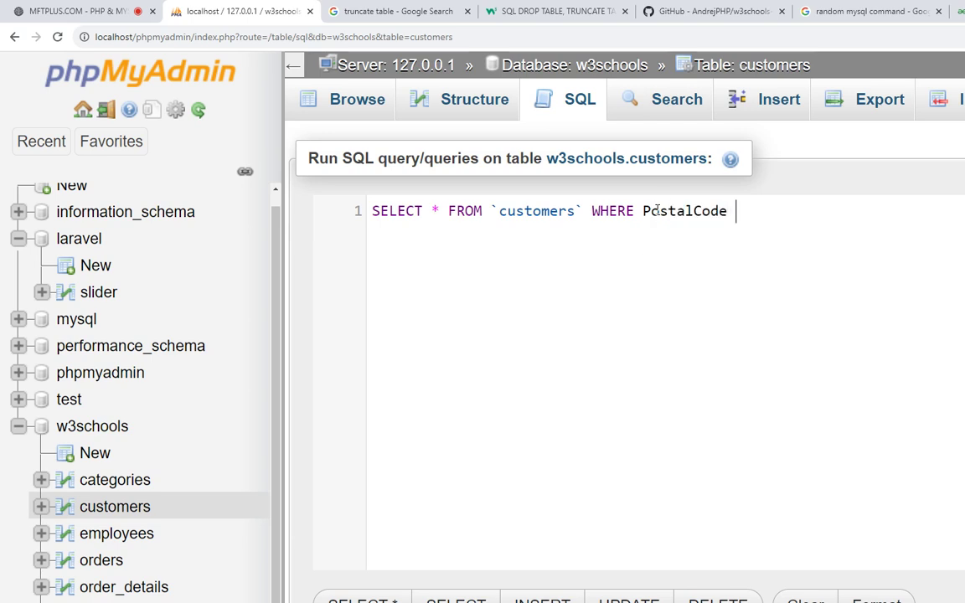
Run WHERE PostalCode is null;, which returns only customer 92, then browse the customers rows.
type("is ")
type("null;")
scroll(890, 243, "down", 3)
key("ctrl+Return")
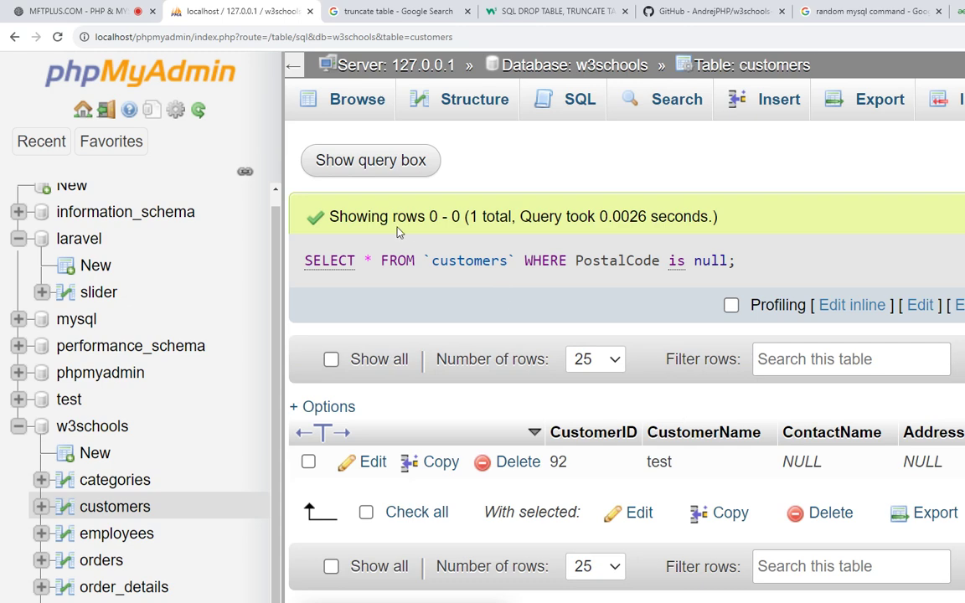
left_click(346, 97)
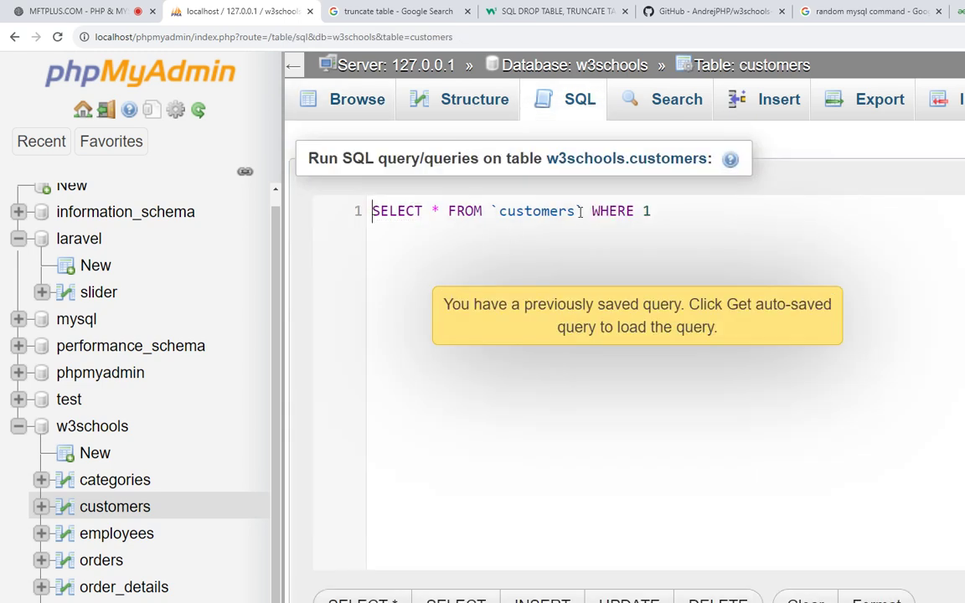
left_click(658, 210)
Run SELECT * FROM customers WHERE PostalCode is null; using the autocompleted PostalCode column.
key("BackSpace")
type("Pos")
key("BackSpace")
key("BackSpace")
key("BackSpace")
type("P")
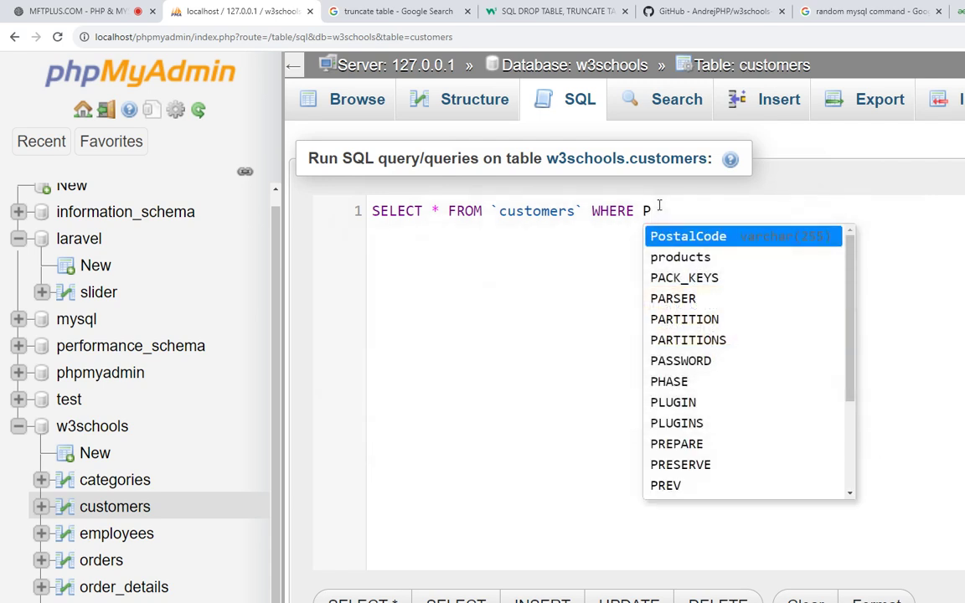
key("Return")
type("is")
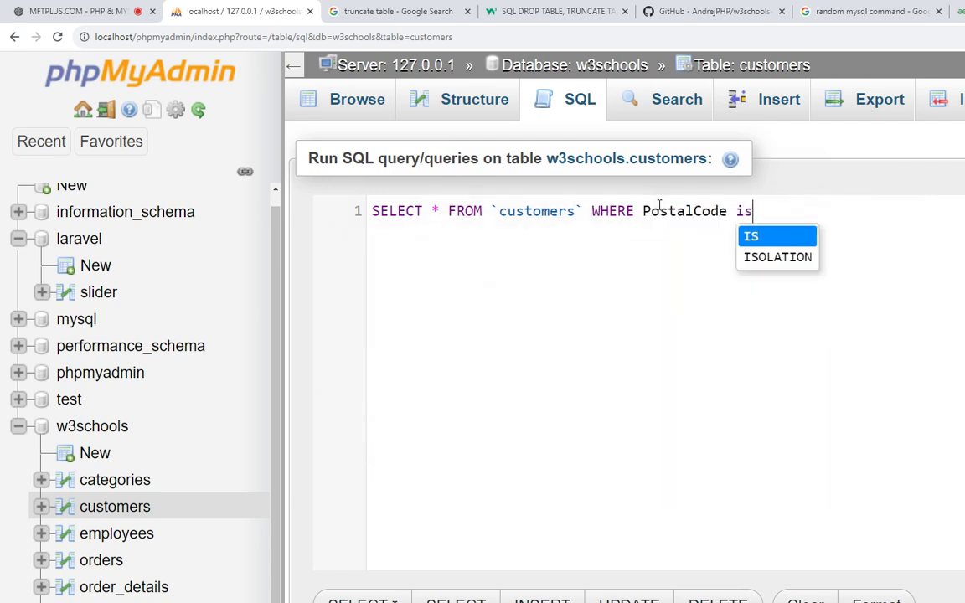
type(" null;")
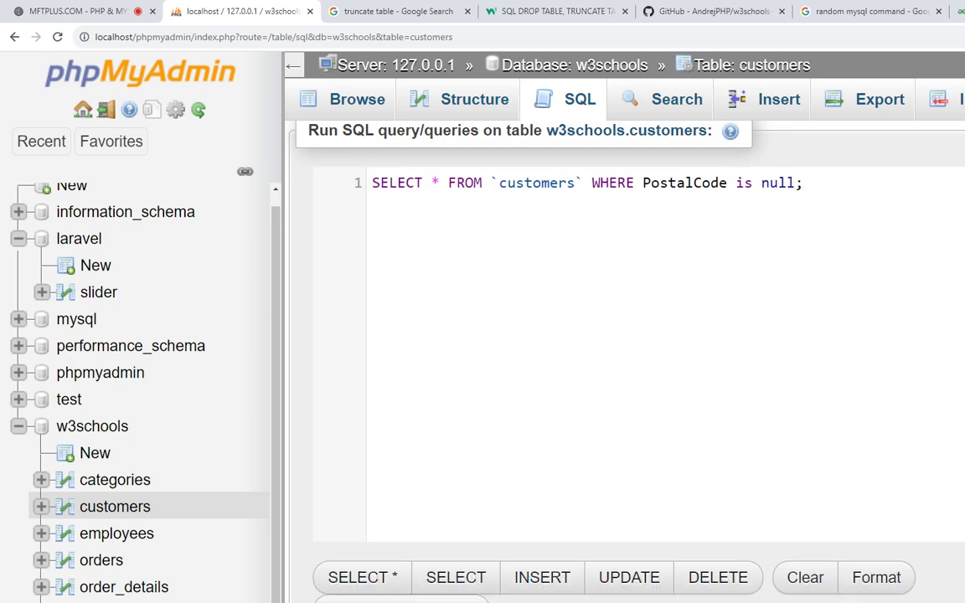
scroll(646, 204, "down", 3)
key("ctrl+Return")
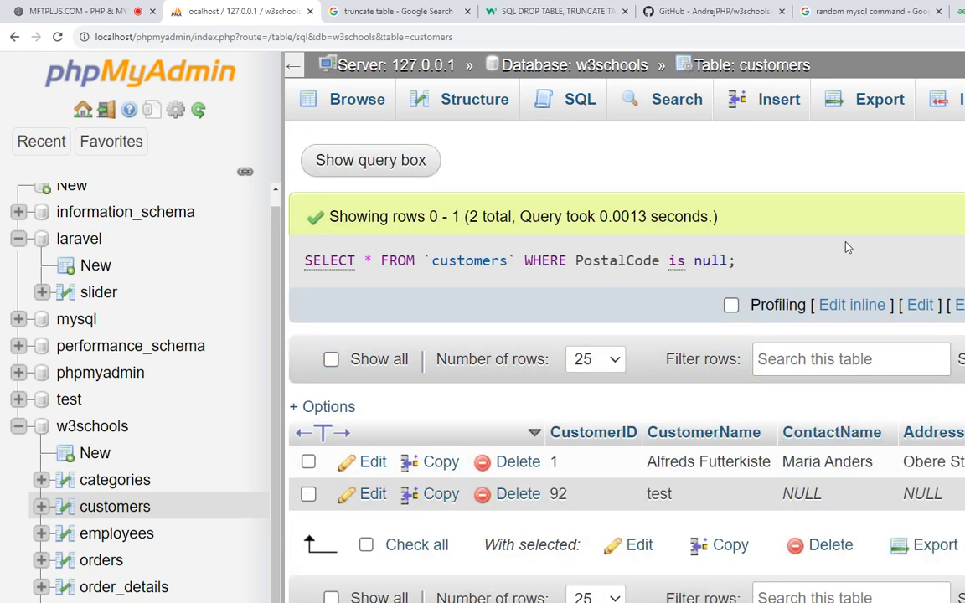
Change the condition to CustomerID is null and run it, getting zero rows.
left_click(563, 99)
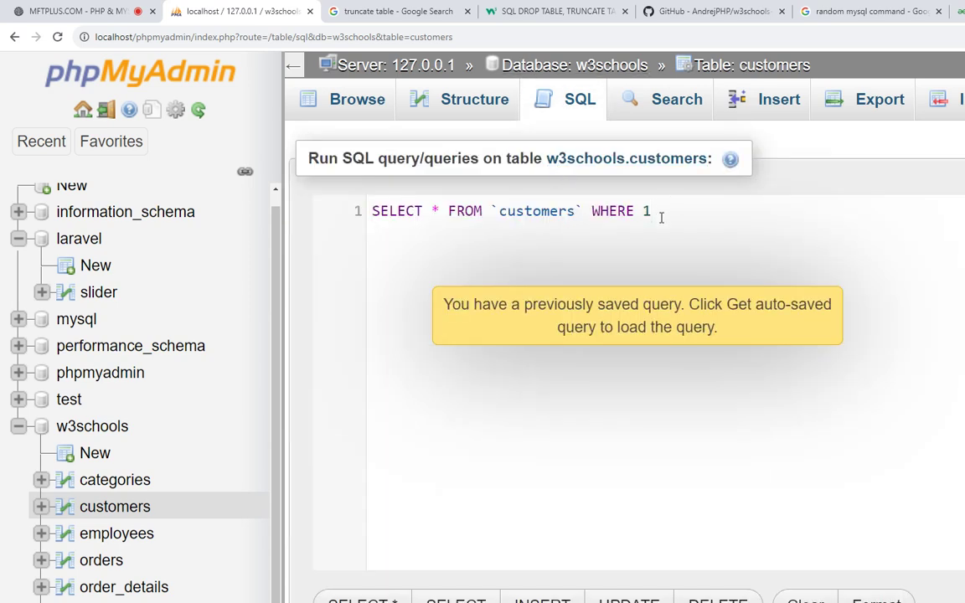
key("BackSpace")
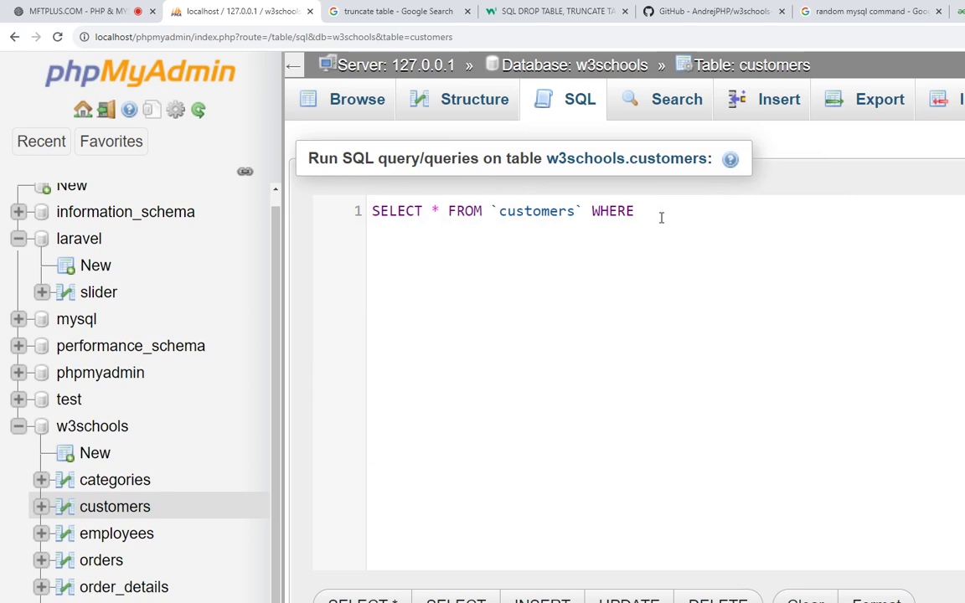
type("cu")
key("BackSpace")
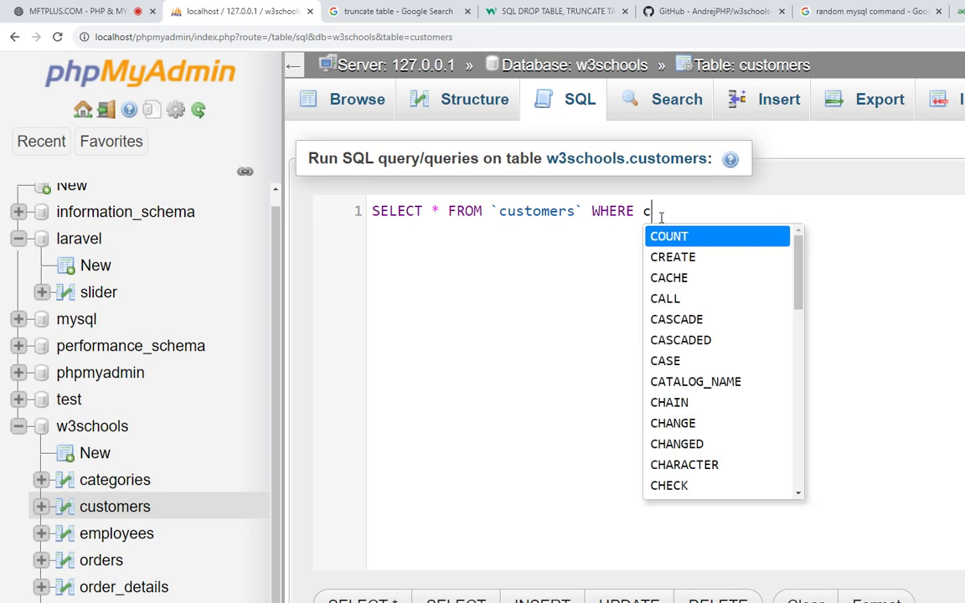
key("BackSpace")
type("cus")
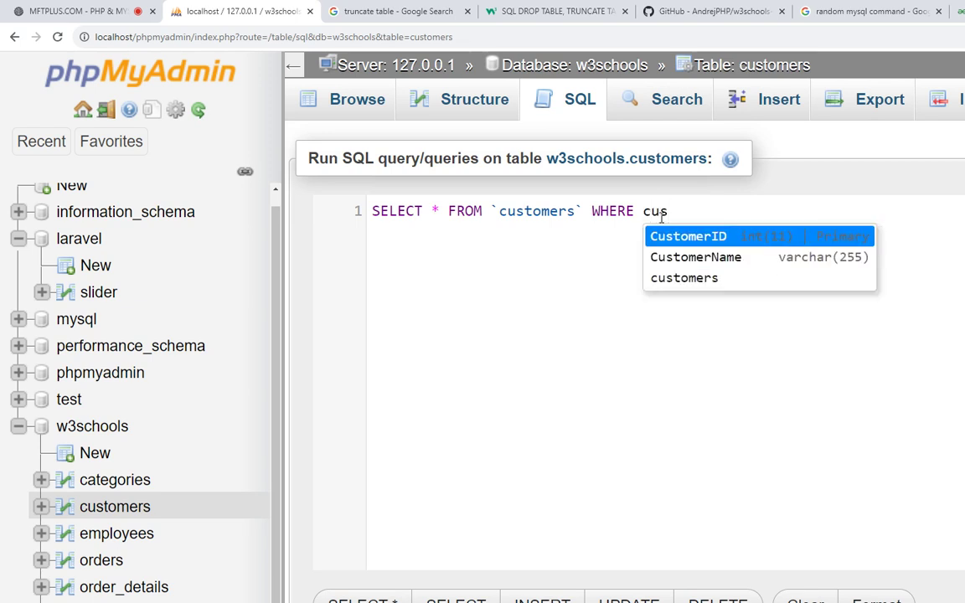
key("Return")
type("is nu")
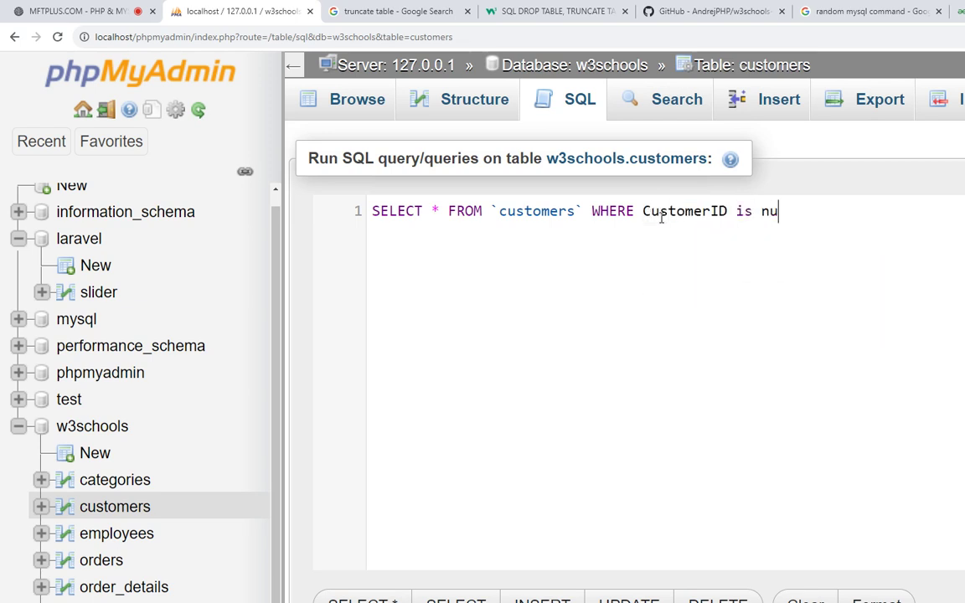
type("ll")
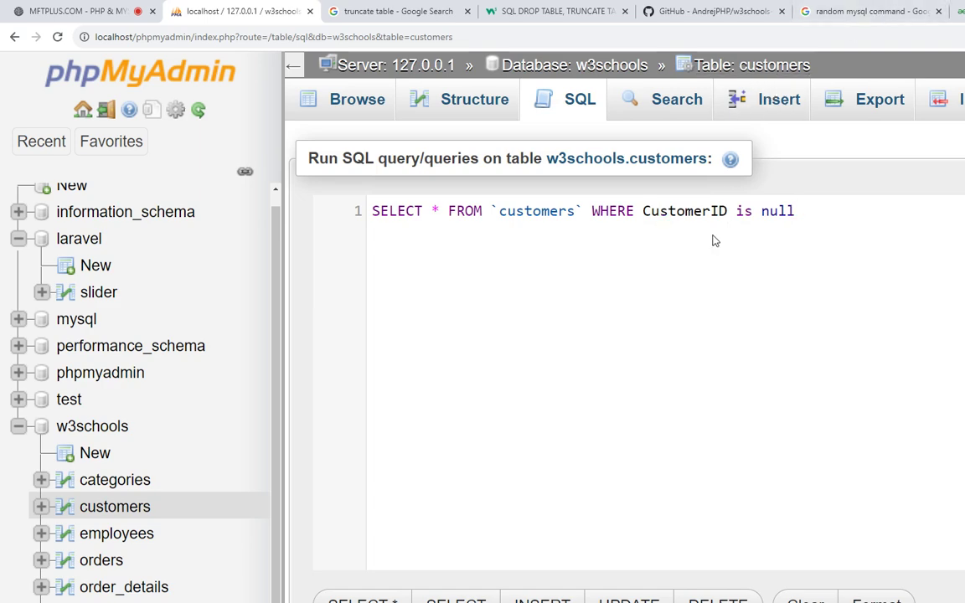
scroll(713, 239, "down", 3)
key("ctrl+Return")
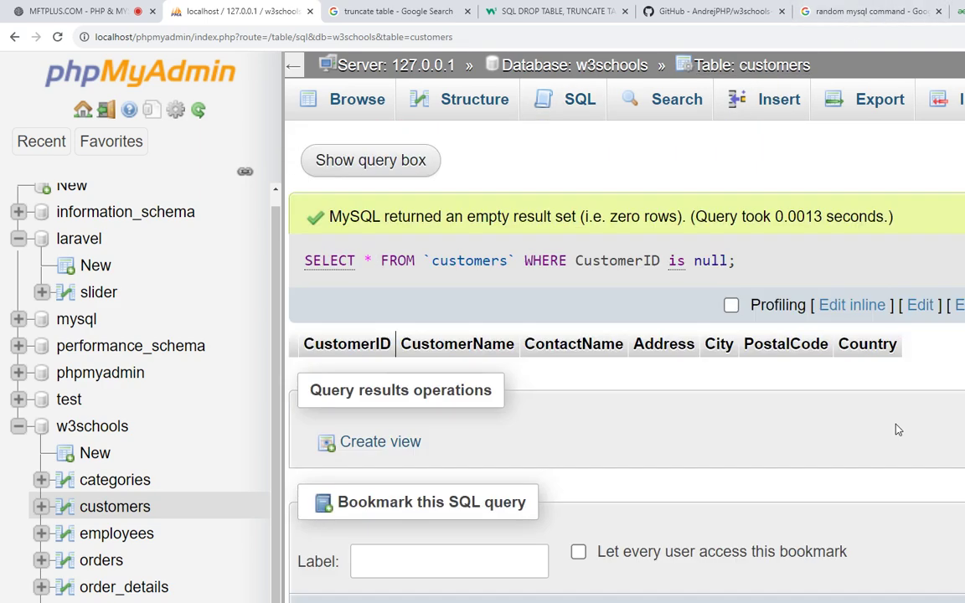
Browse the customers rows down to row 92 with NULL contact and address, then return to SQL.
left_click(344, 101)
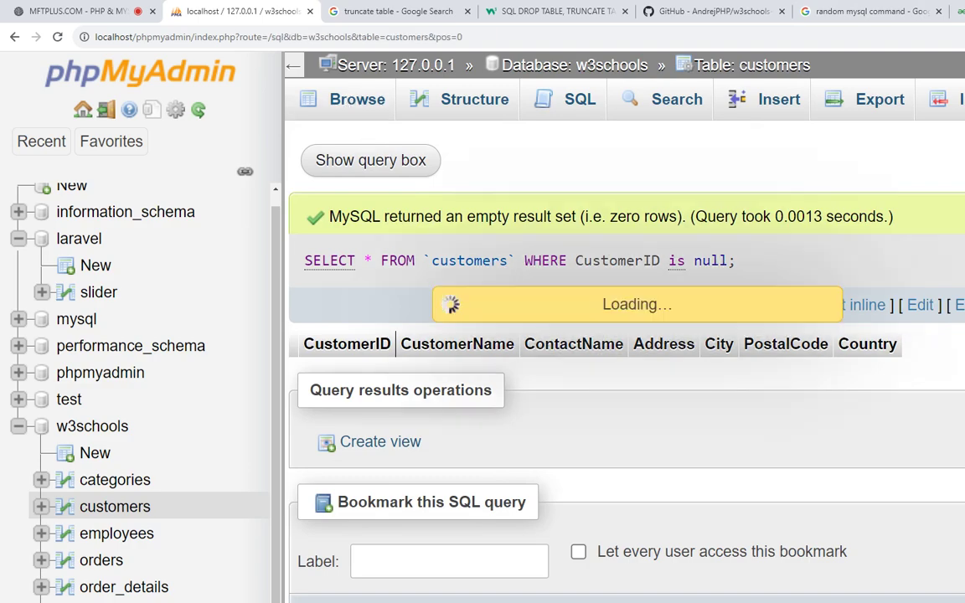
scroll(481, 286, "down", 20)
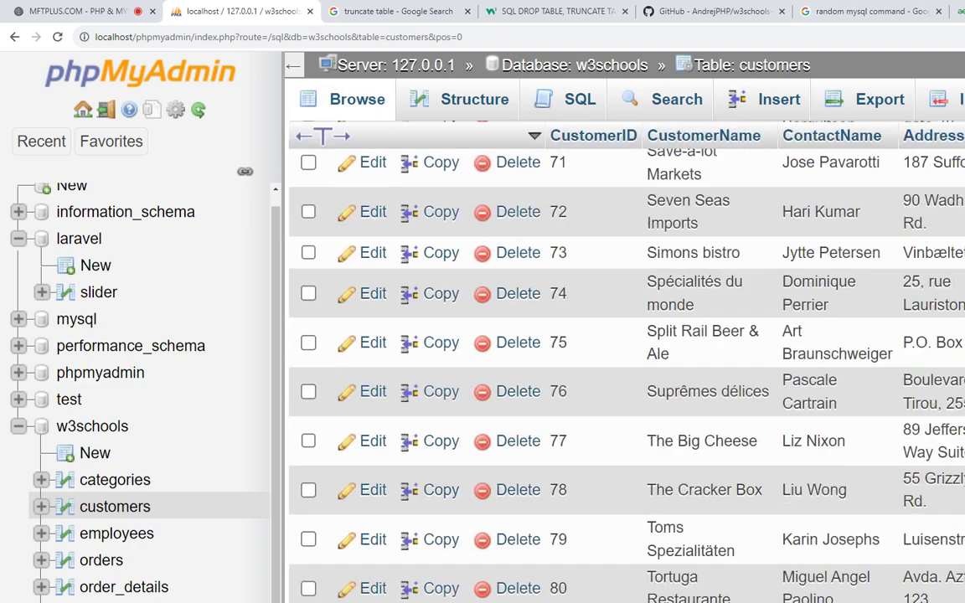
scroll(482, 287, "down", 10)
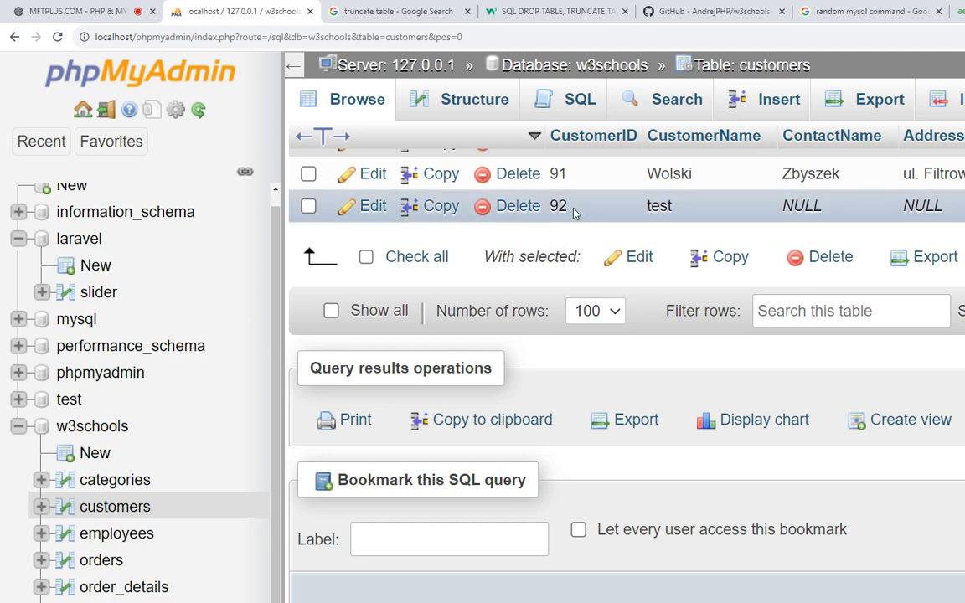
scroll(576, 213, "up", 3)
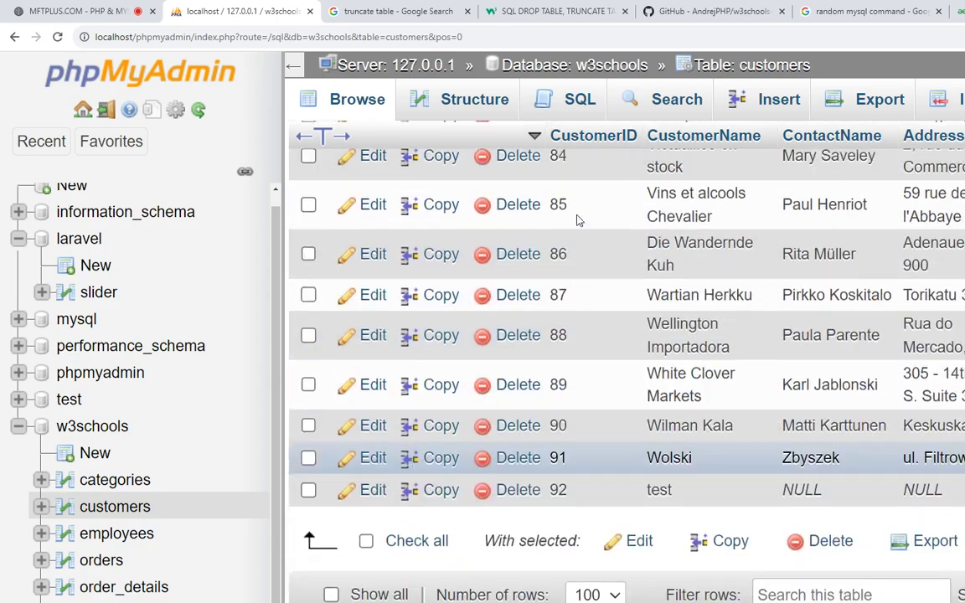
scroll(575, 214, "up", 4)
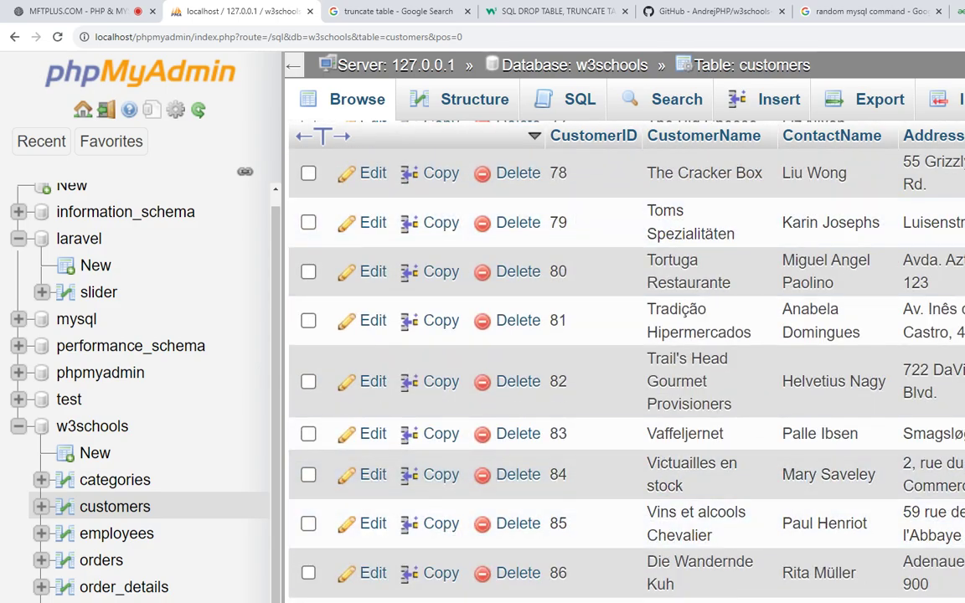
scroll(500, 167, "up", 8)
scroll(511, 165, "up", 6)
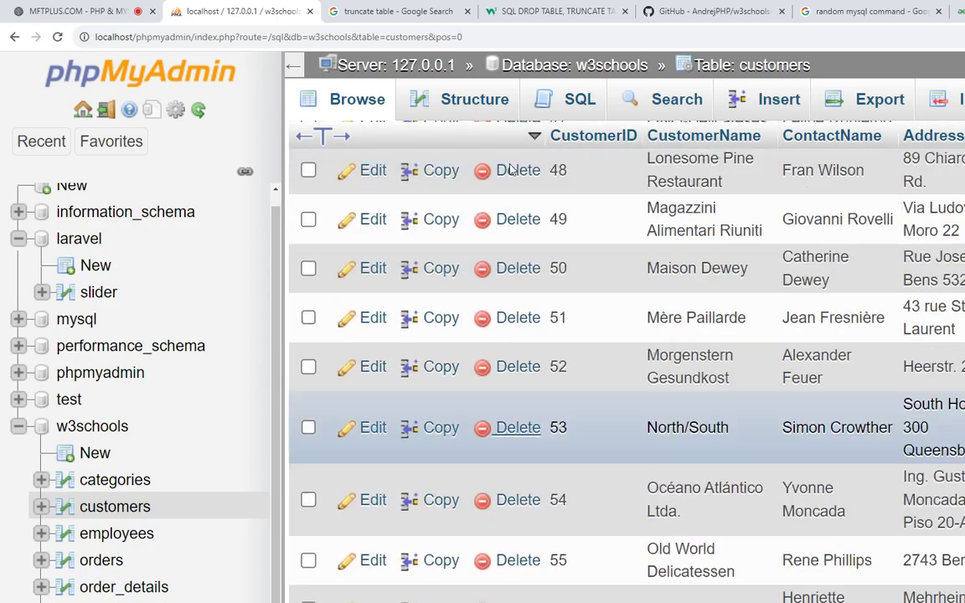
scroll(520, 165, "up", 5)
scroll(519, 165, "up", 8)
scroll(521, 166, "up", 8)
scroll(537, 142, "up", 5)
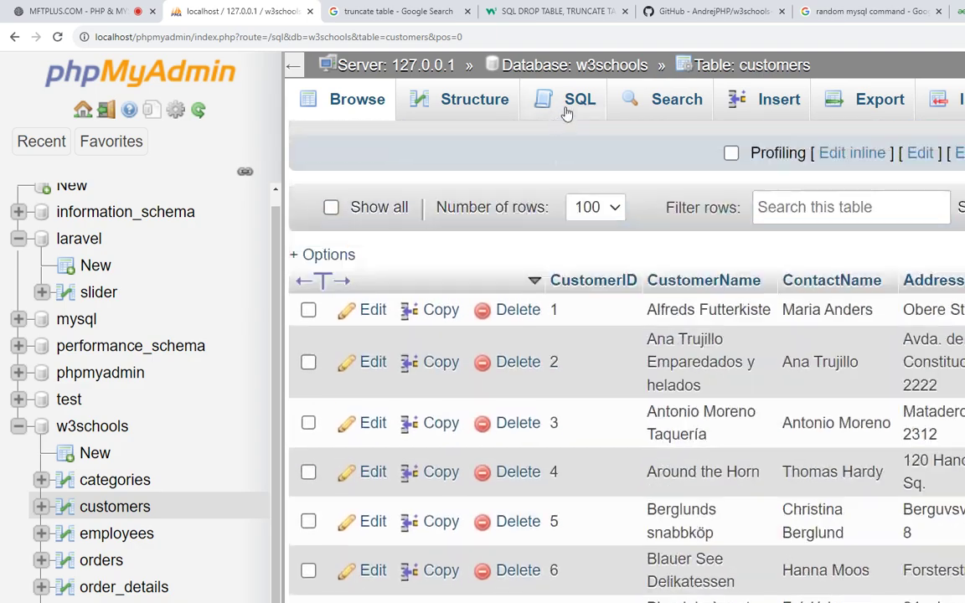
left_click(565, 108)
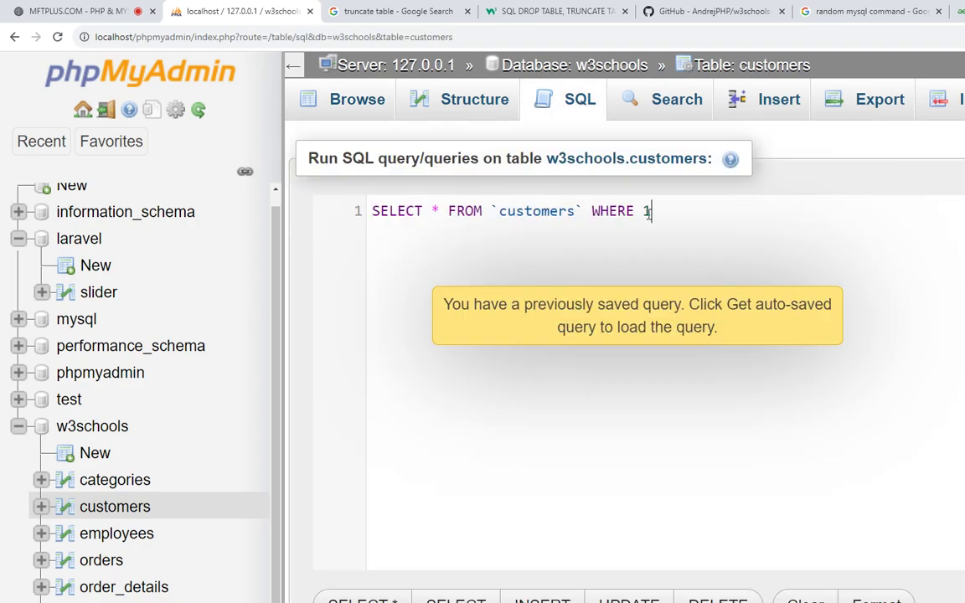
Replace WHERE 1 with the condition Country is not null.
key("BackSpace")
type("cou")
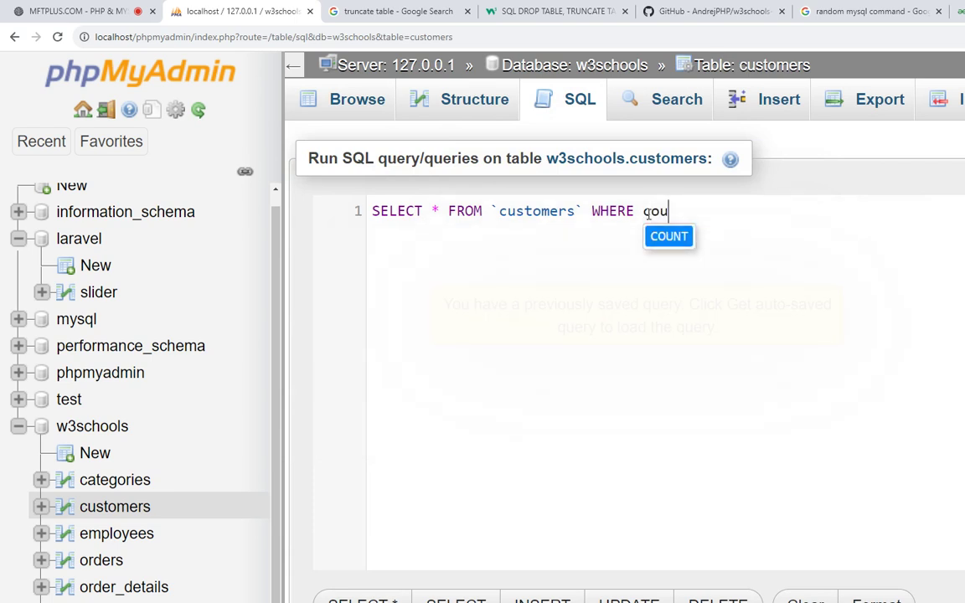
key("BackSpace")
key("BackSpace")
key("BackSpace")
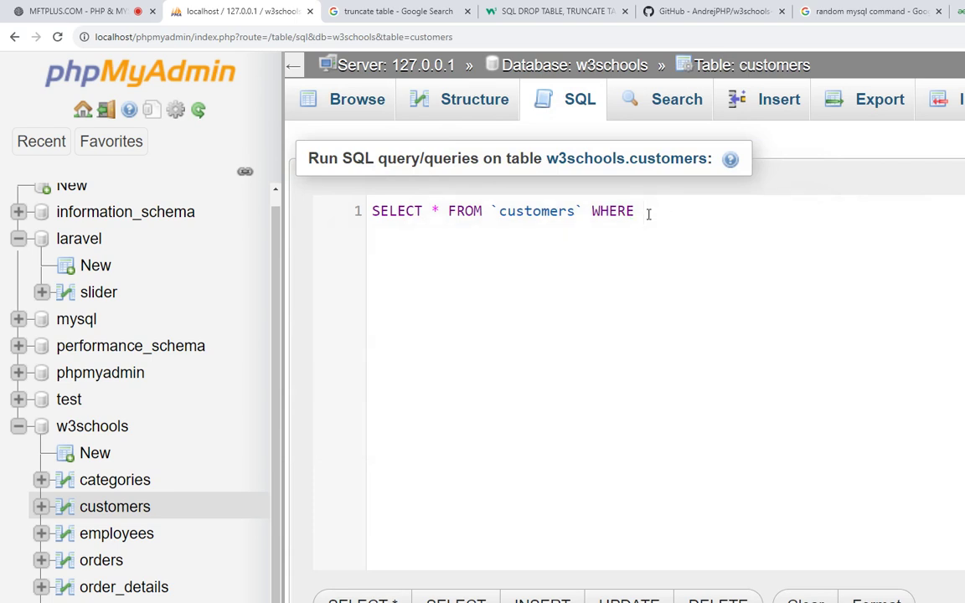
type("co")
key("Down")
key("Return")
type("is not")
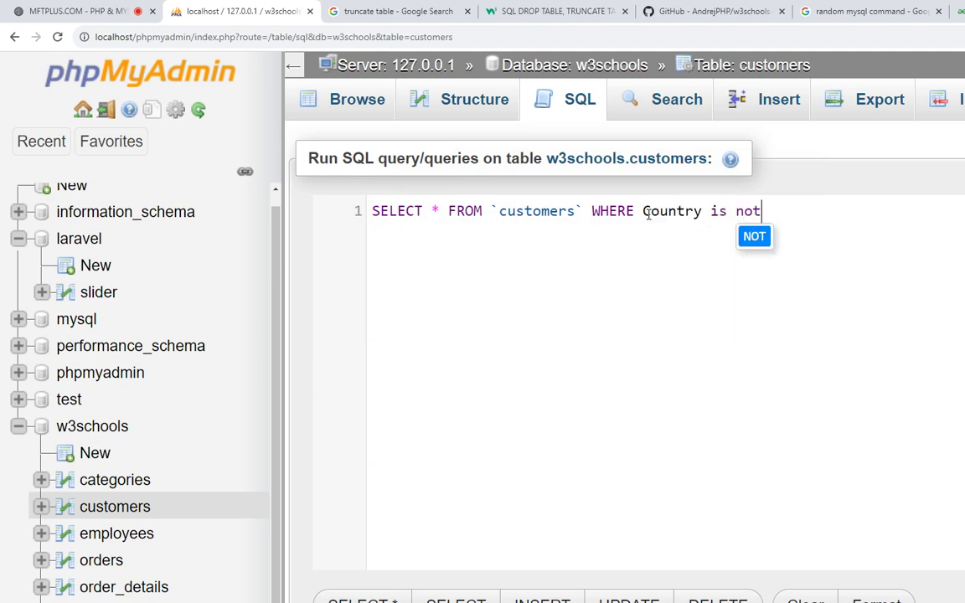
type(" null;")
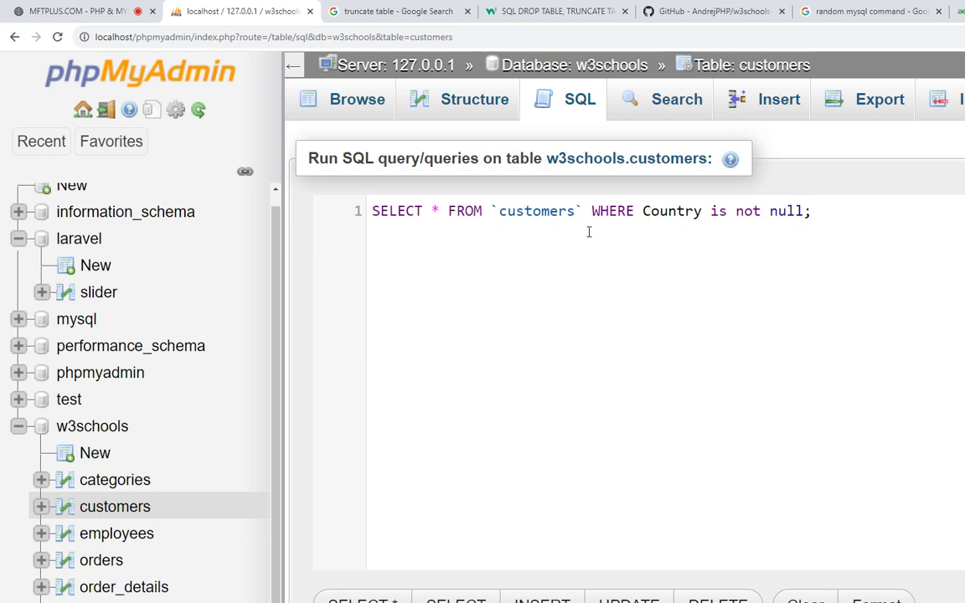
scroll(641, 286, "down", 3)
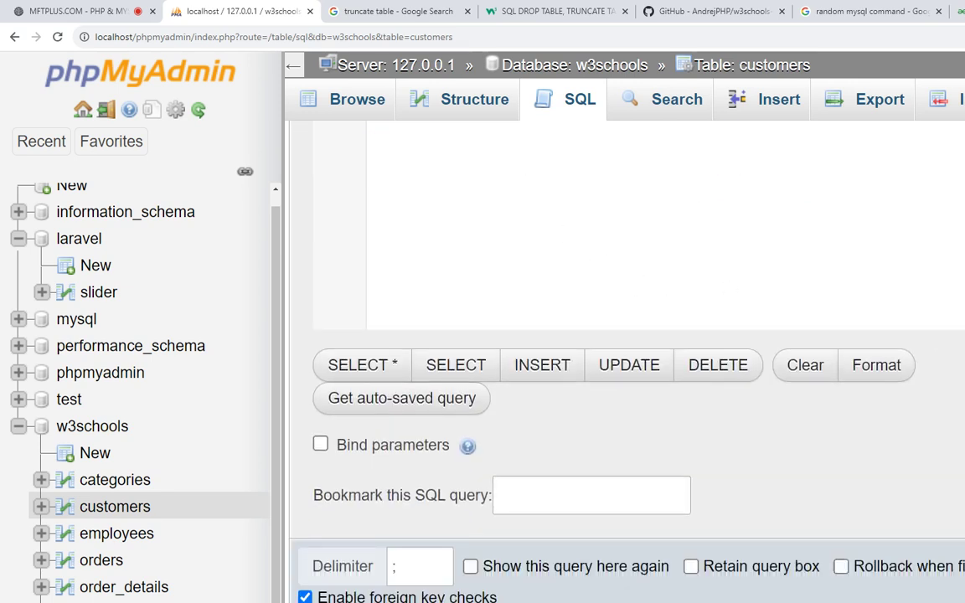
scroll(823, 362, "up", 3)
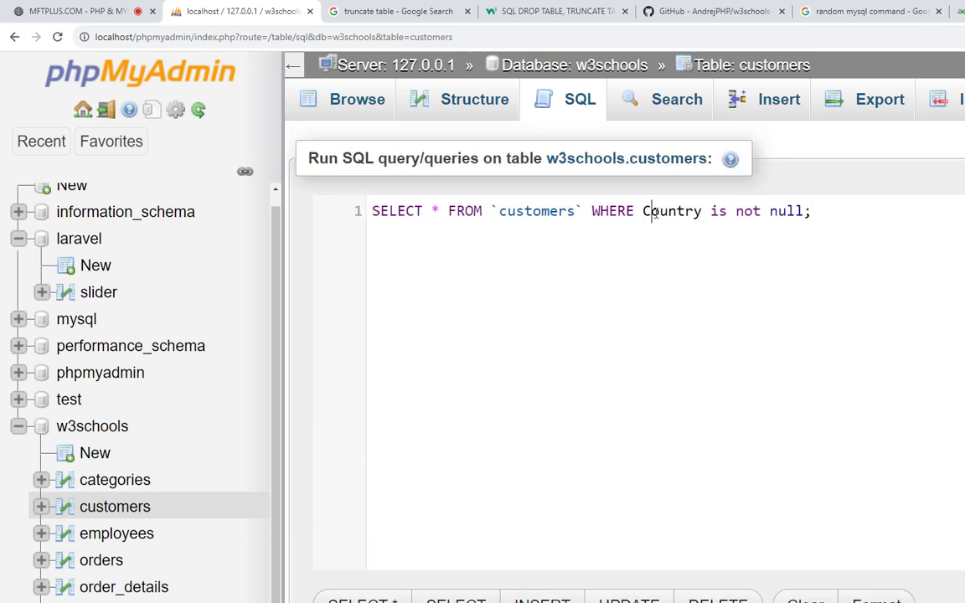
Swap Country for PostalCode, run the is not null query, and highlight the 90 total rows.
double_click(651, 211)
key("BackSpace")
type("P")
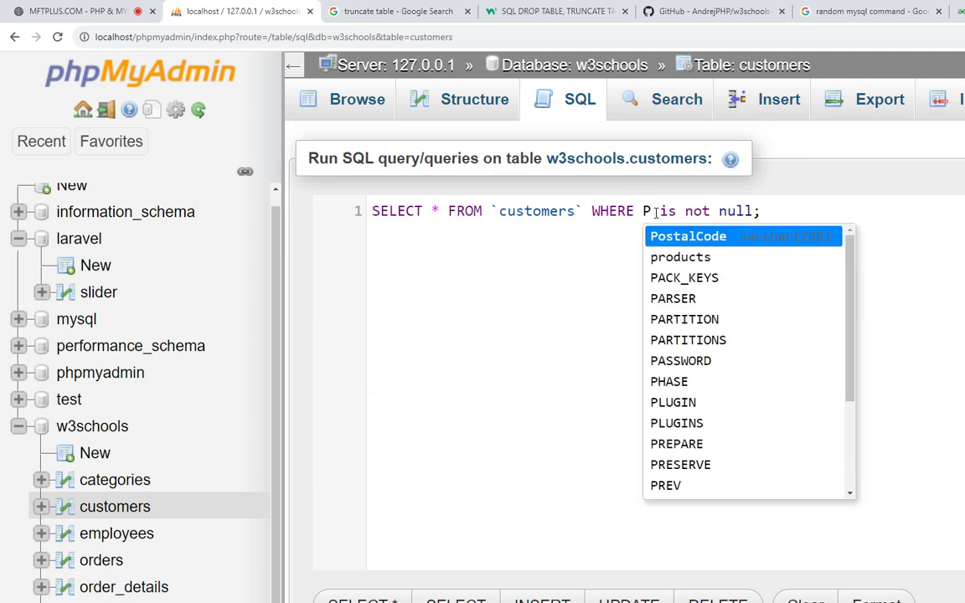
key("Return")
scroll(829, 234, "down", 3)
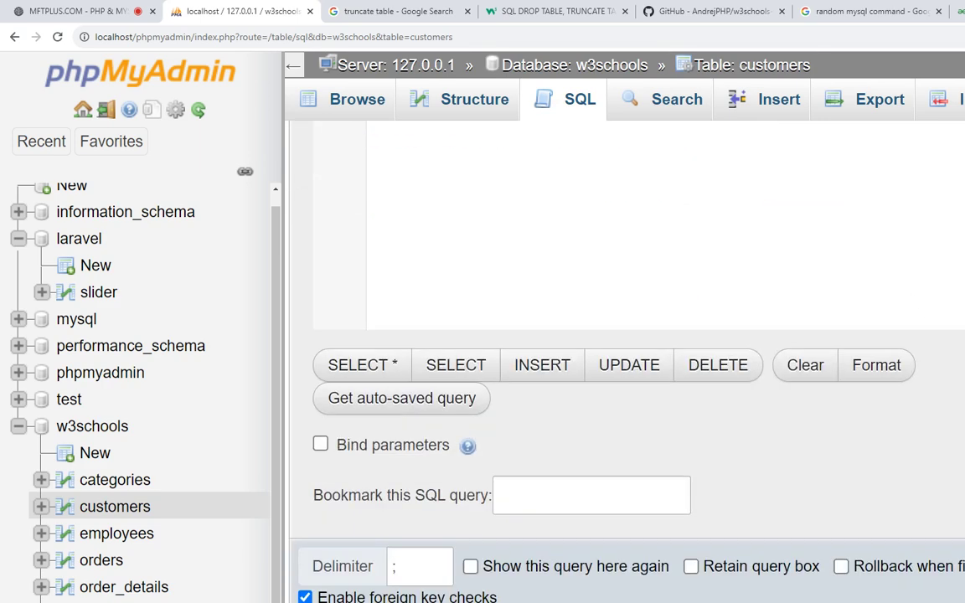
key("ctrl+Return")
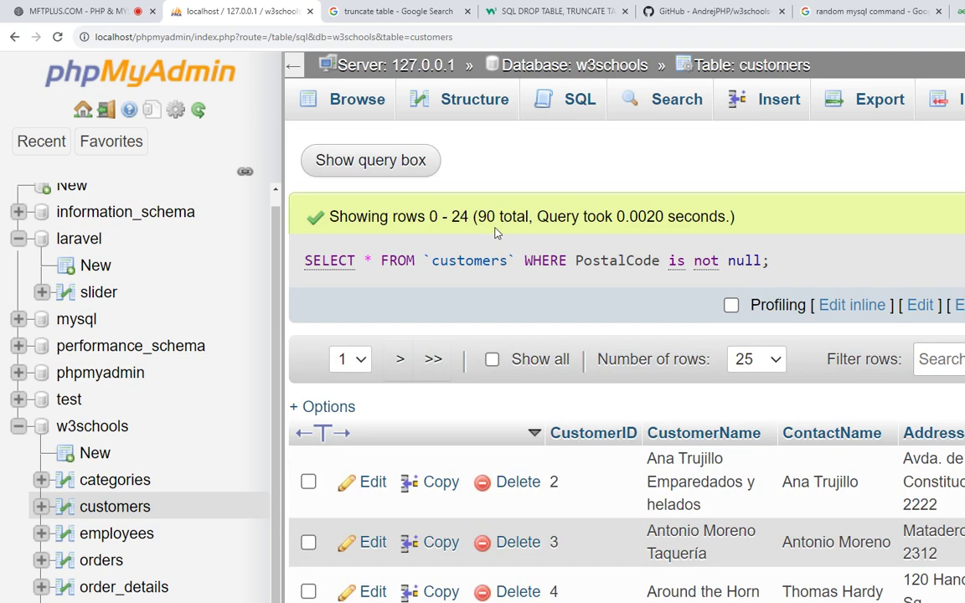
left_click_drag(495, 226, 471, 217)
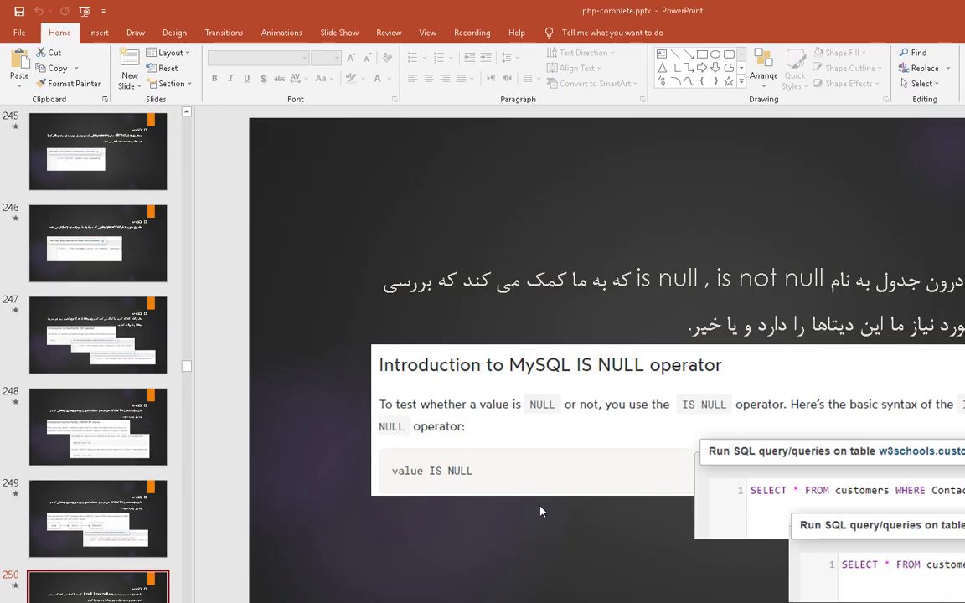
Advance past the INSERT and DELETE slides to slide 254 on MAX and MIN Price.
key("Page_Down")
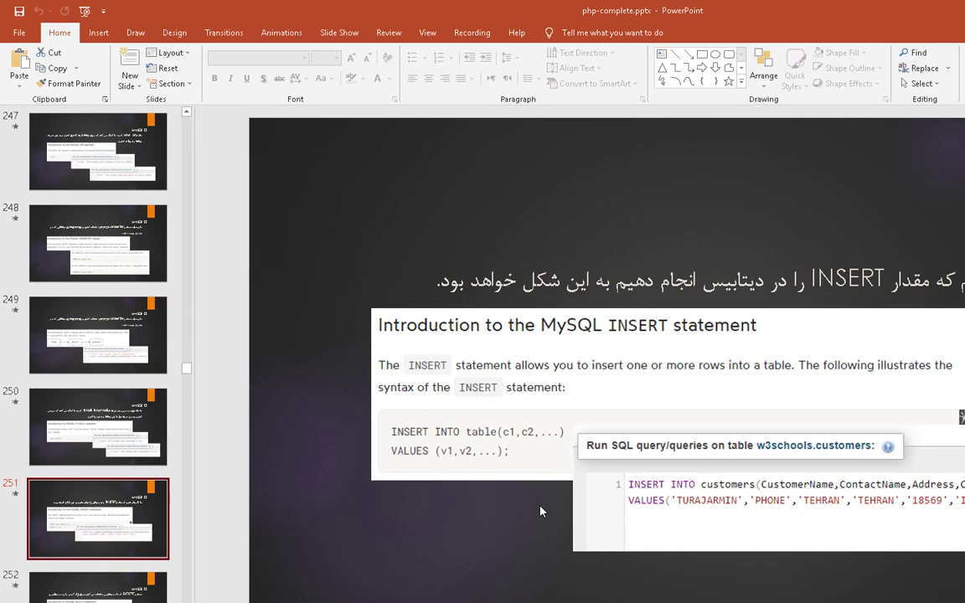
key("Page_Down")
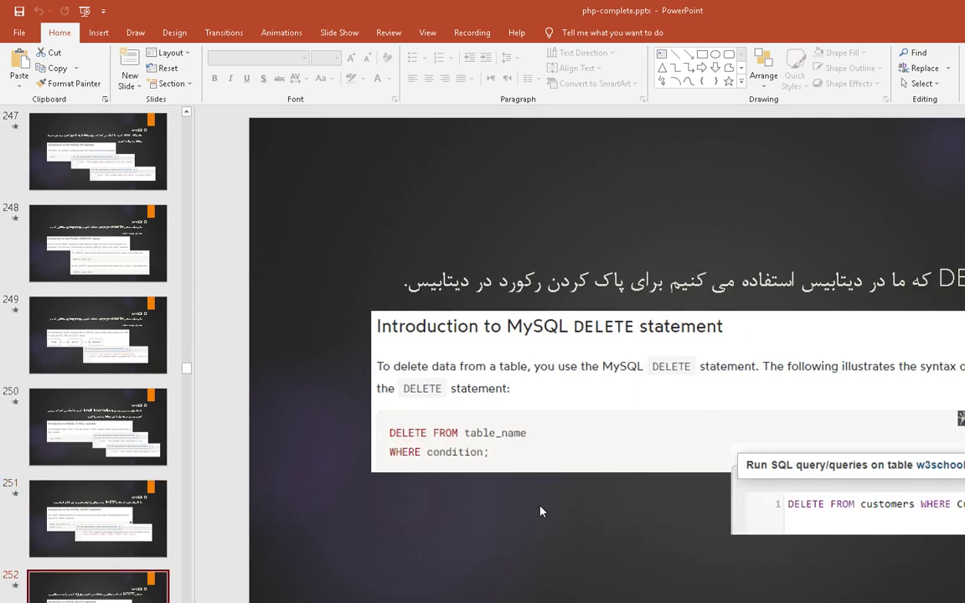
key("Page_Down")
key("Page_Down")
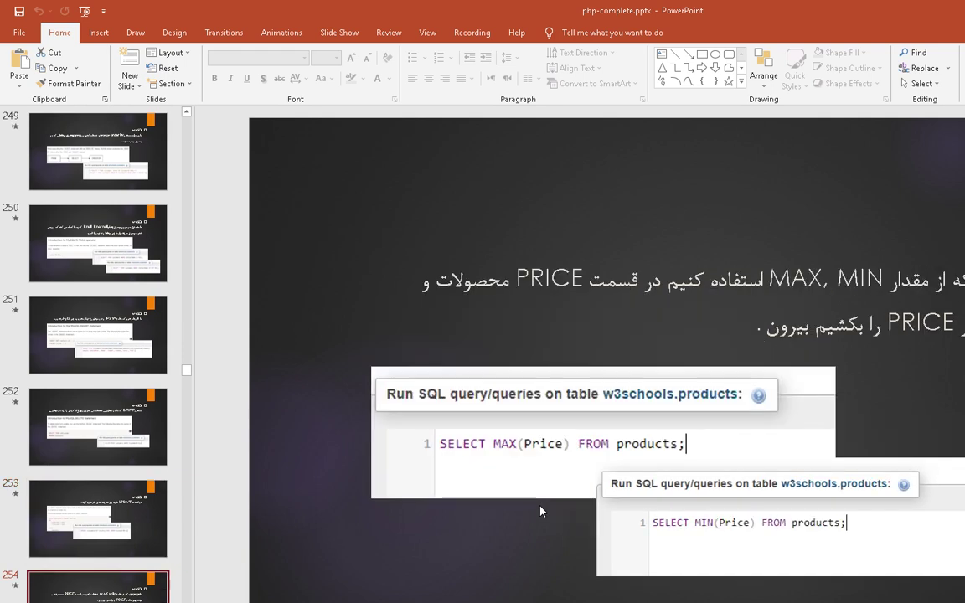